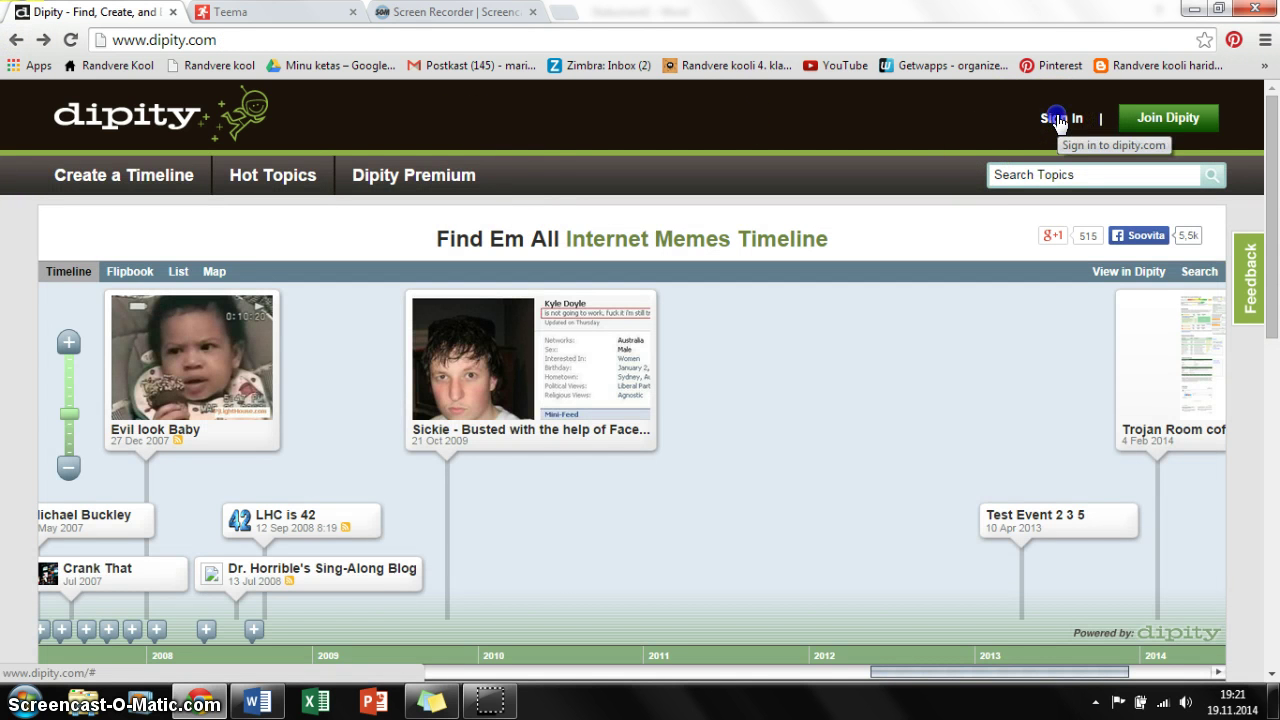
- Sign in to Dipity with the account username and password
left_click(1060, 120)
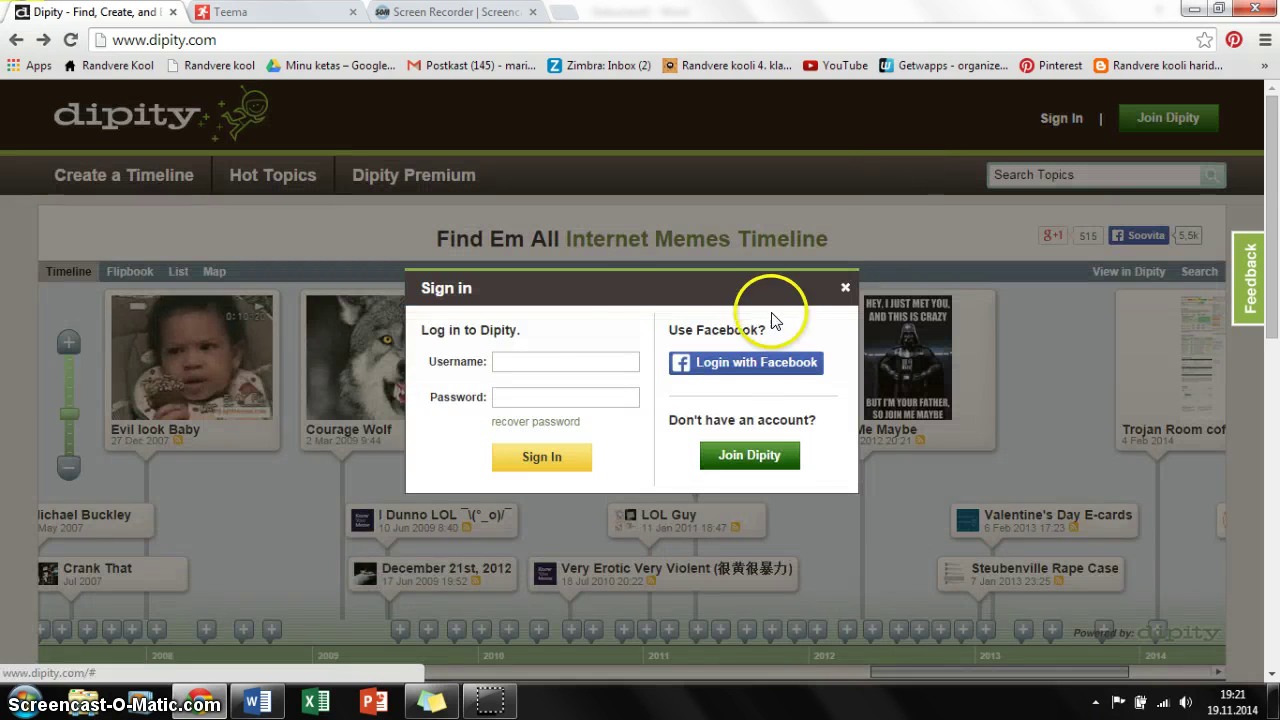
left_click(535, 360)
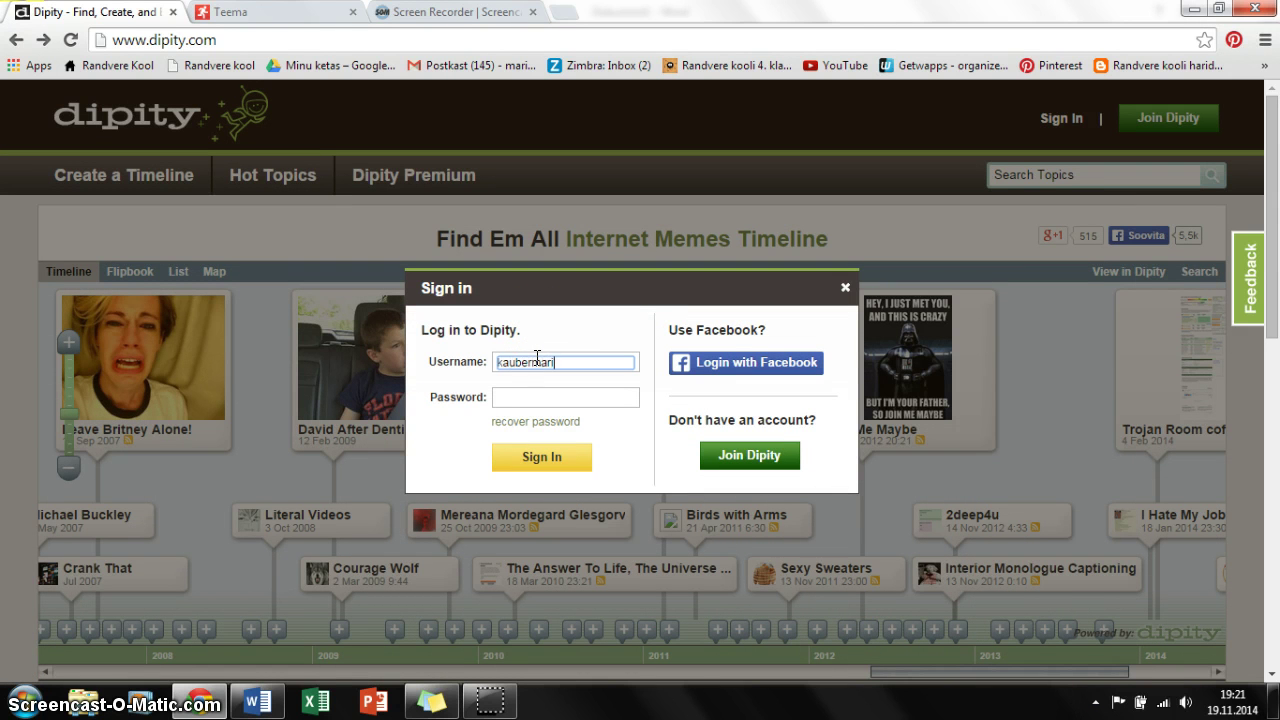
left_click(537, 397)
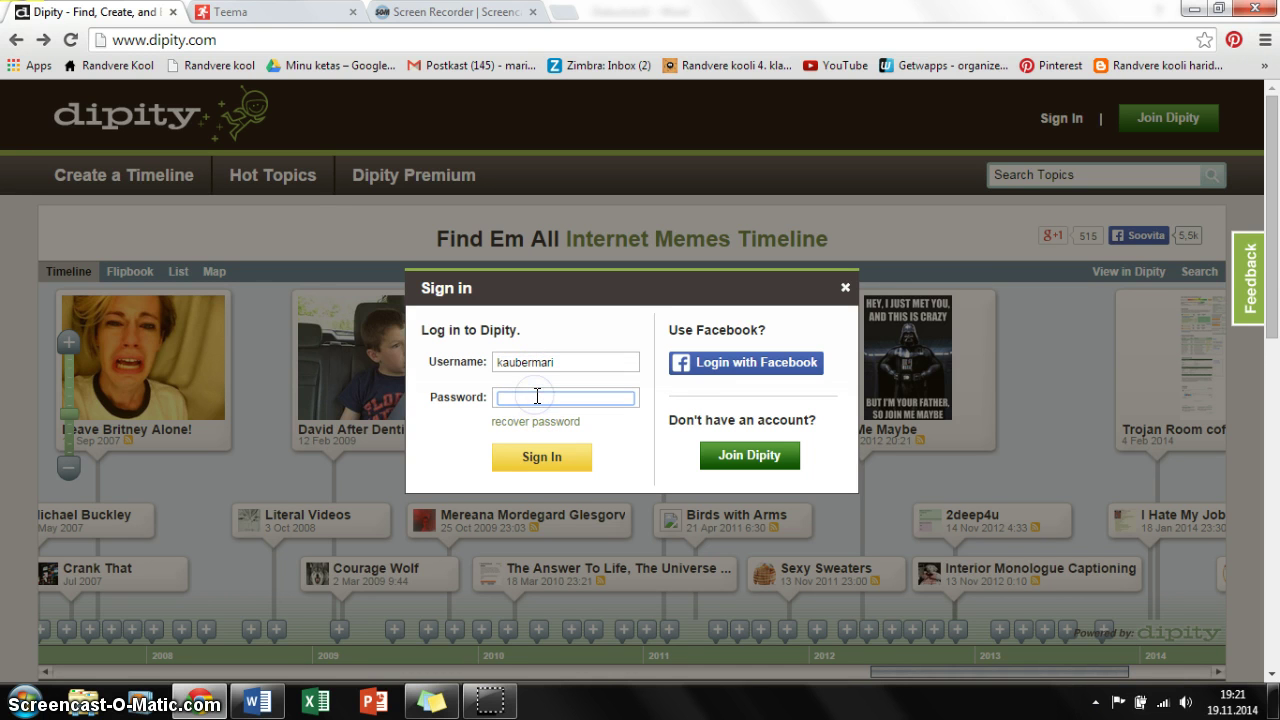
type("•••••")
left_click(540, 460)
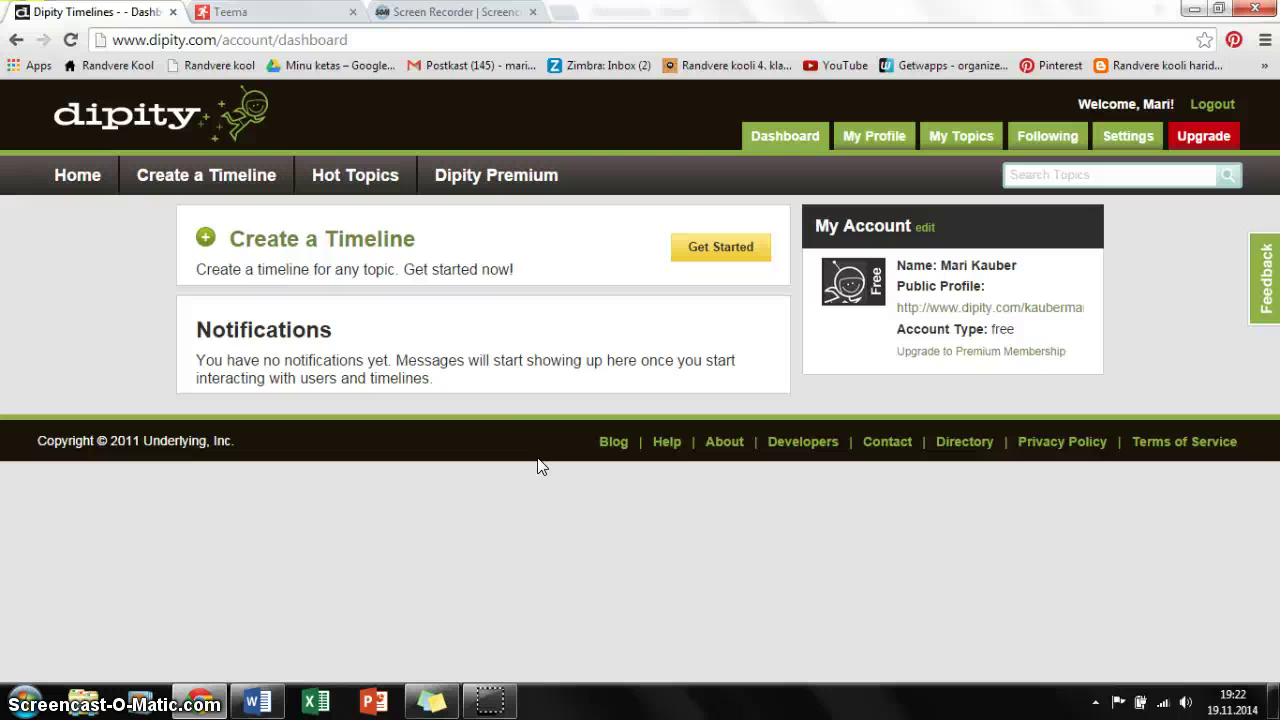
- Start creating a new timeline and enter "Ajatelje pealkiri" as its topic name
left_click(231, 188)
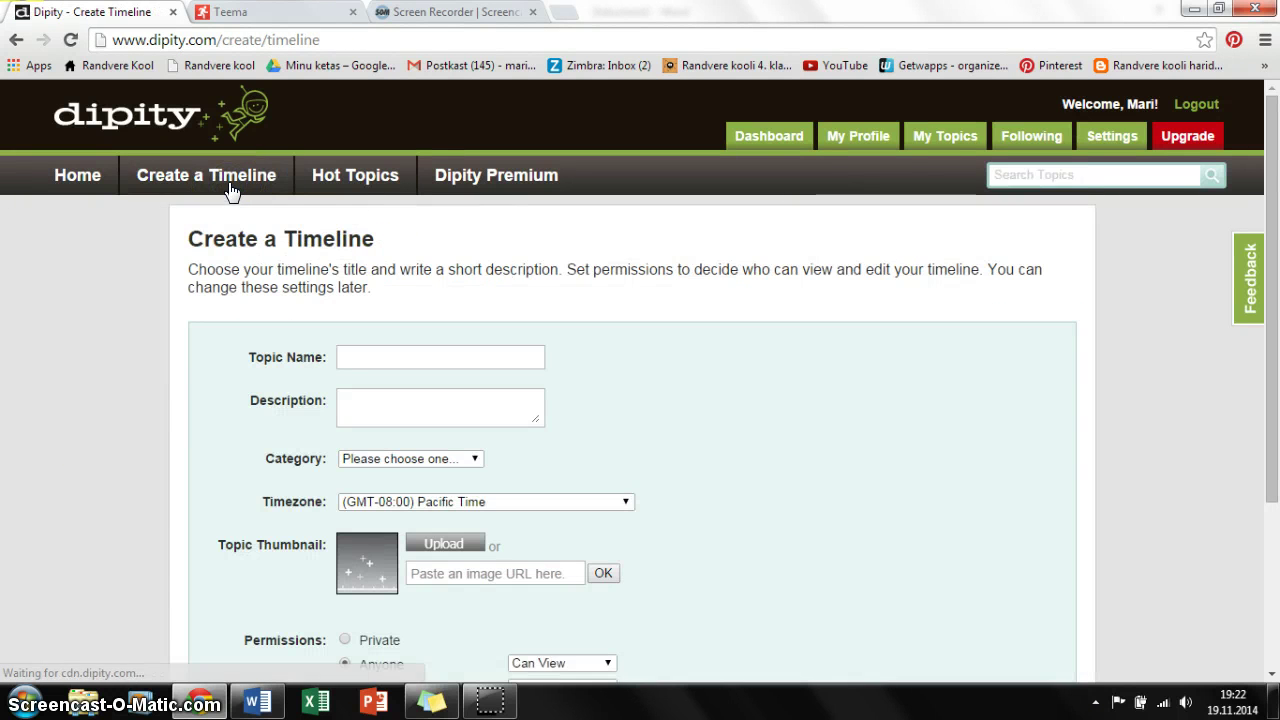
left_click(421, 359)
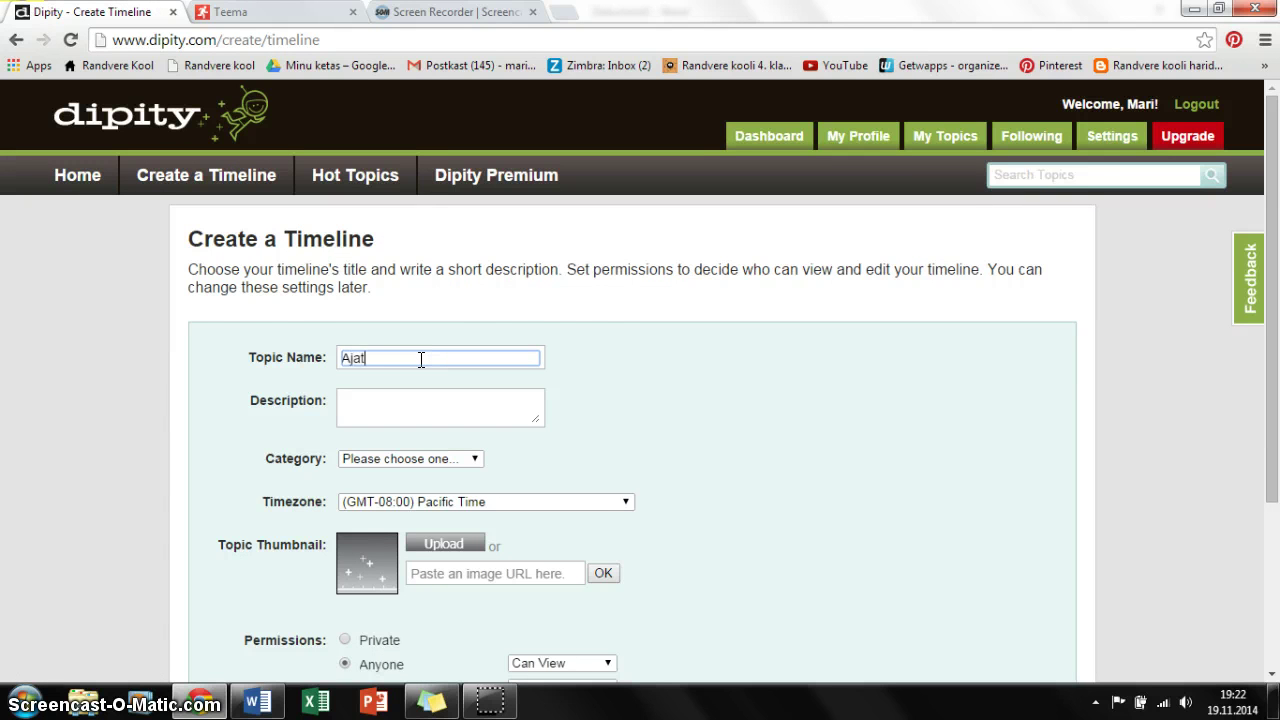
type("Ajatelje pealkiri")
- Enter "Ajatelje kirjeldus" as the timeline's description
left_click(394, 401)
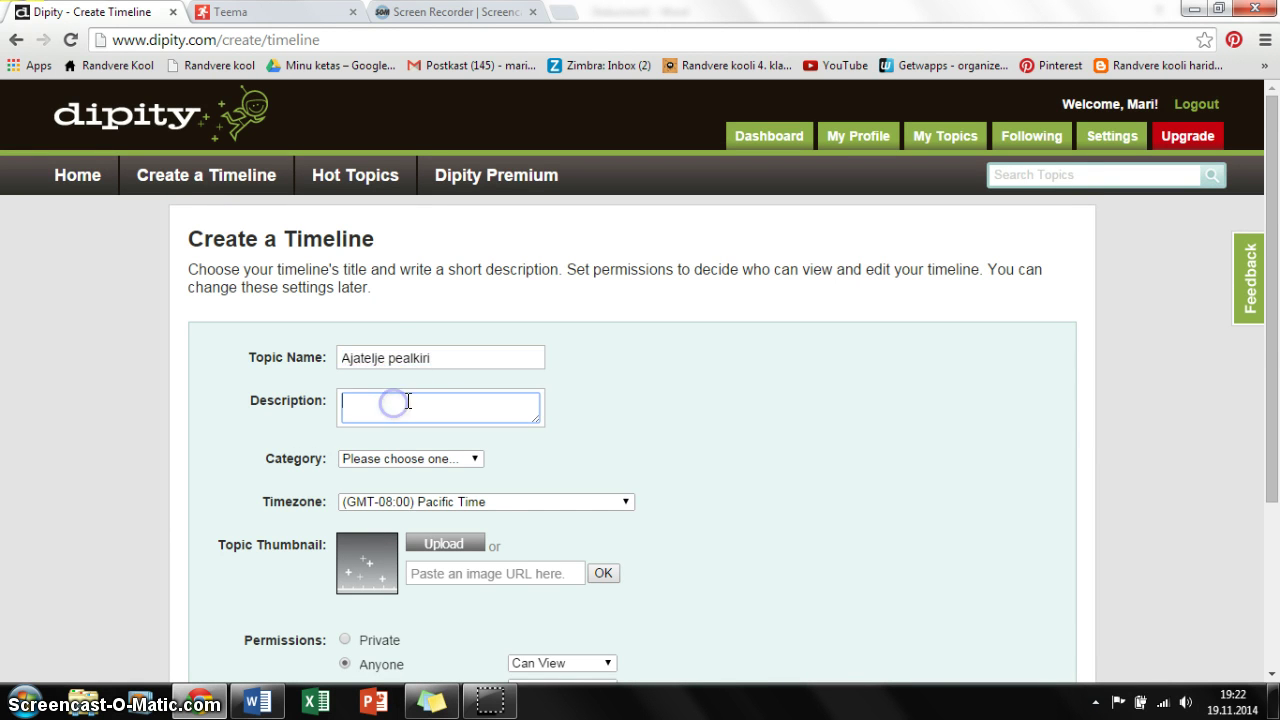
left_click_drag(1275, 284, 1275, 382)
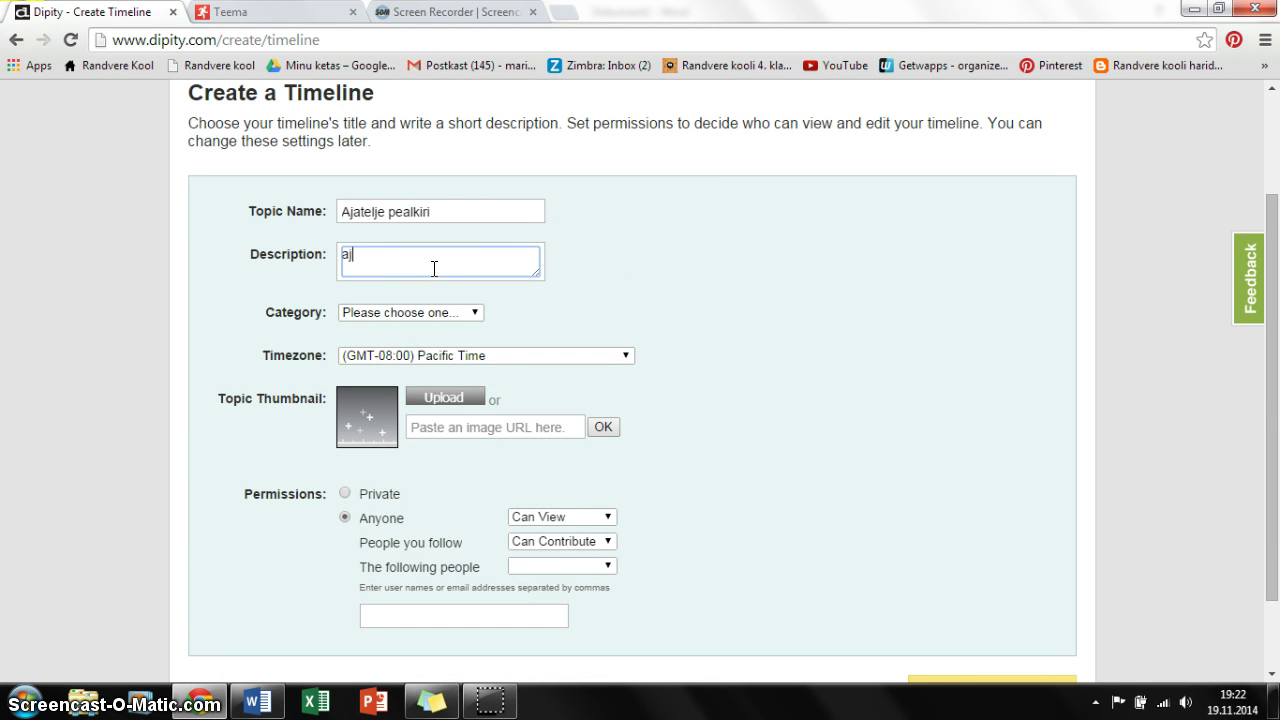
key("BackSpace")
key("BackSpace")
key("BackSpace")
key("BackSpace")
type("tele")
key("BackSpace")
type("je kirjeldus")
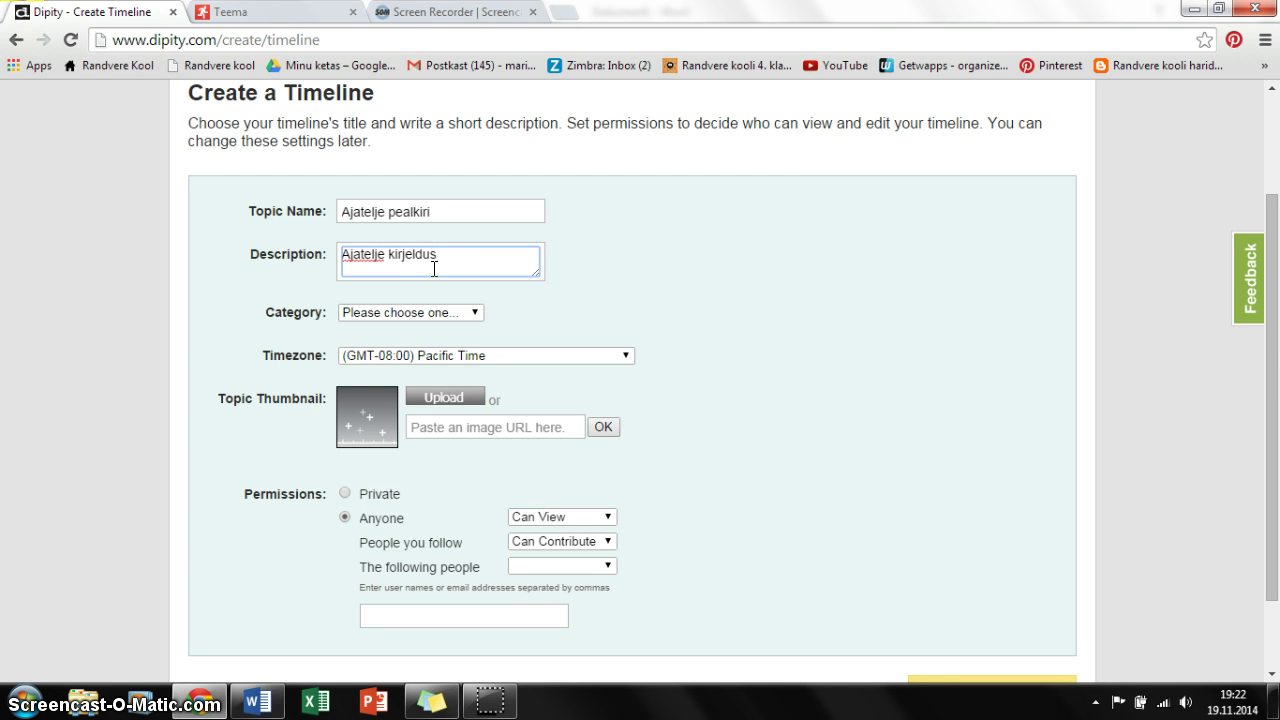
- Set the timeline's category to Education, listed under Other
left_click(476, 313)
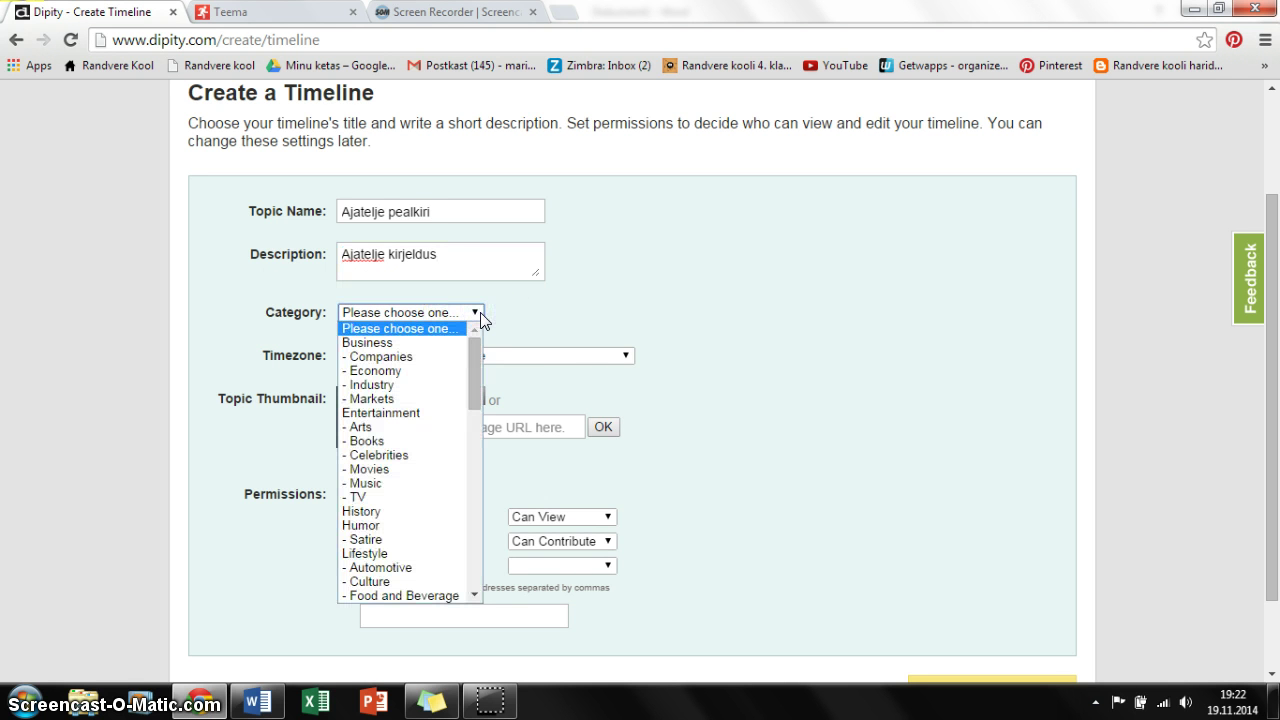
left_click(401, 511)
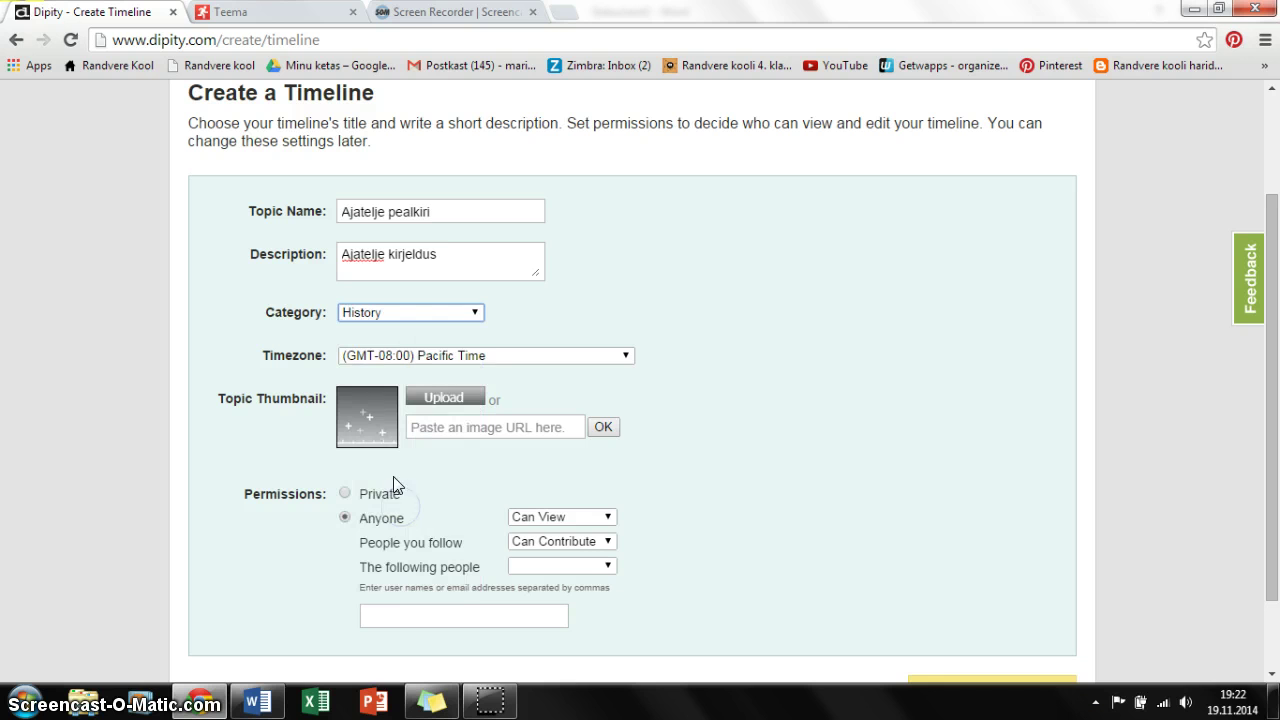
left_click(476, 313)
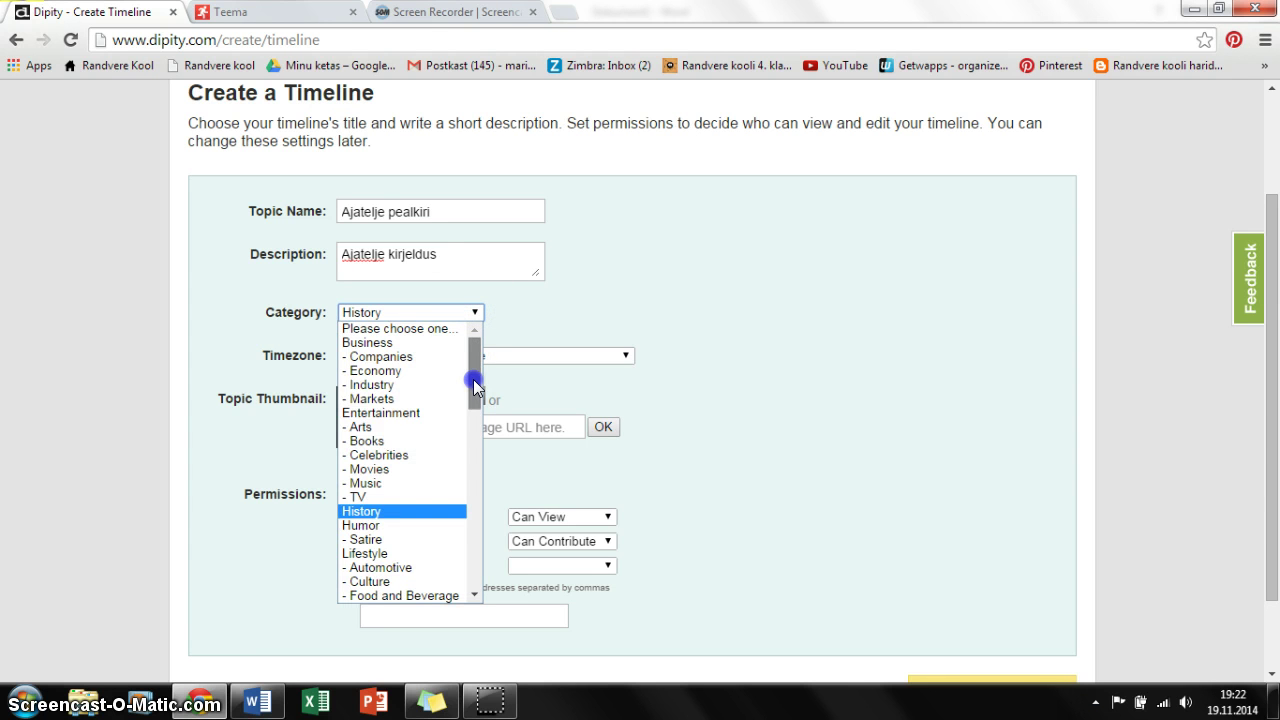
left_click_drag(473, 379, 475, 472)
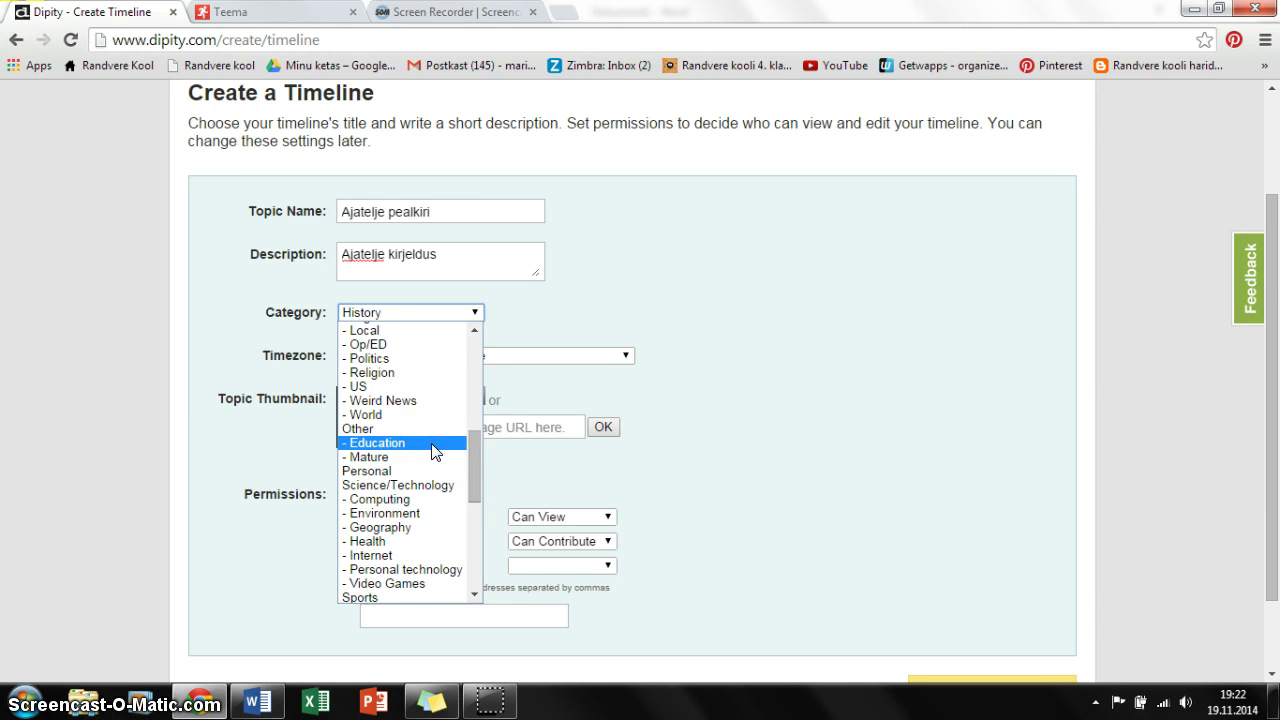
left_click(434, 446)
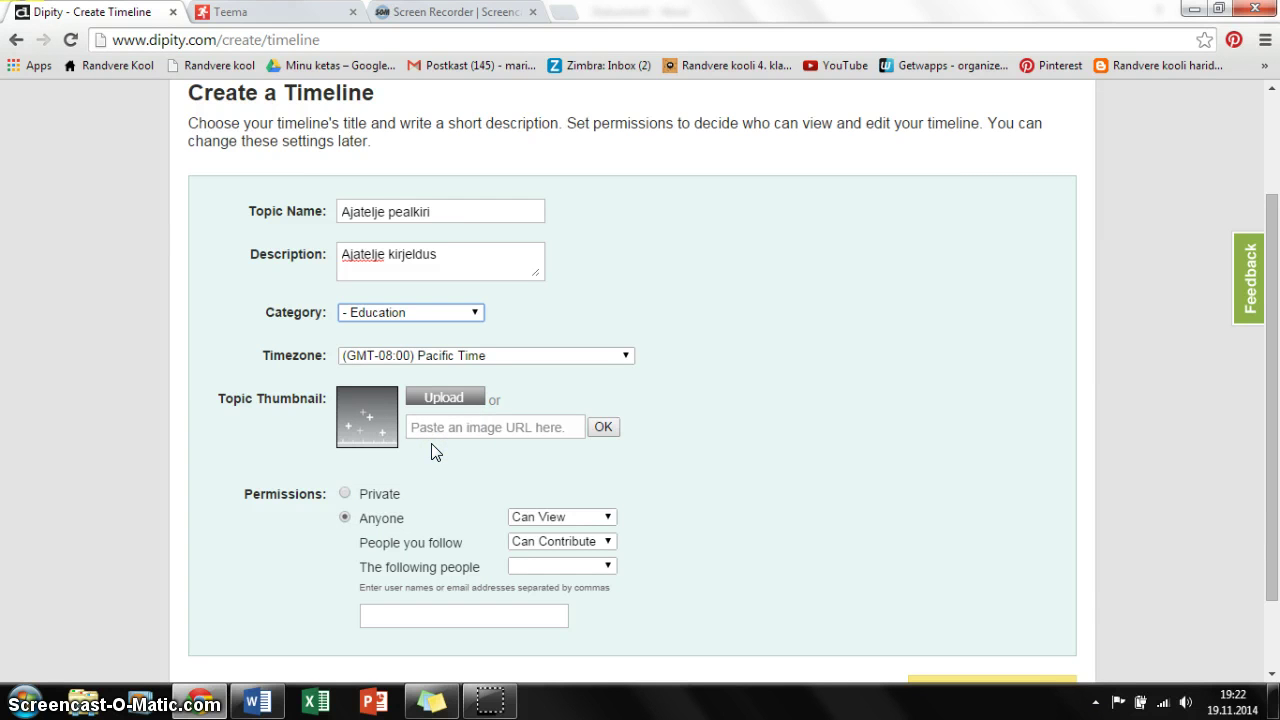
left_click(405, 432)
left_click(436, 397)
left_click(480, 429)
left_click(495, 241)
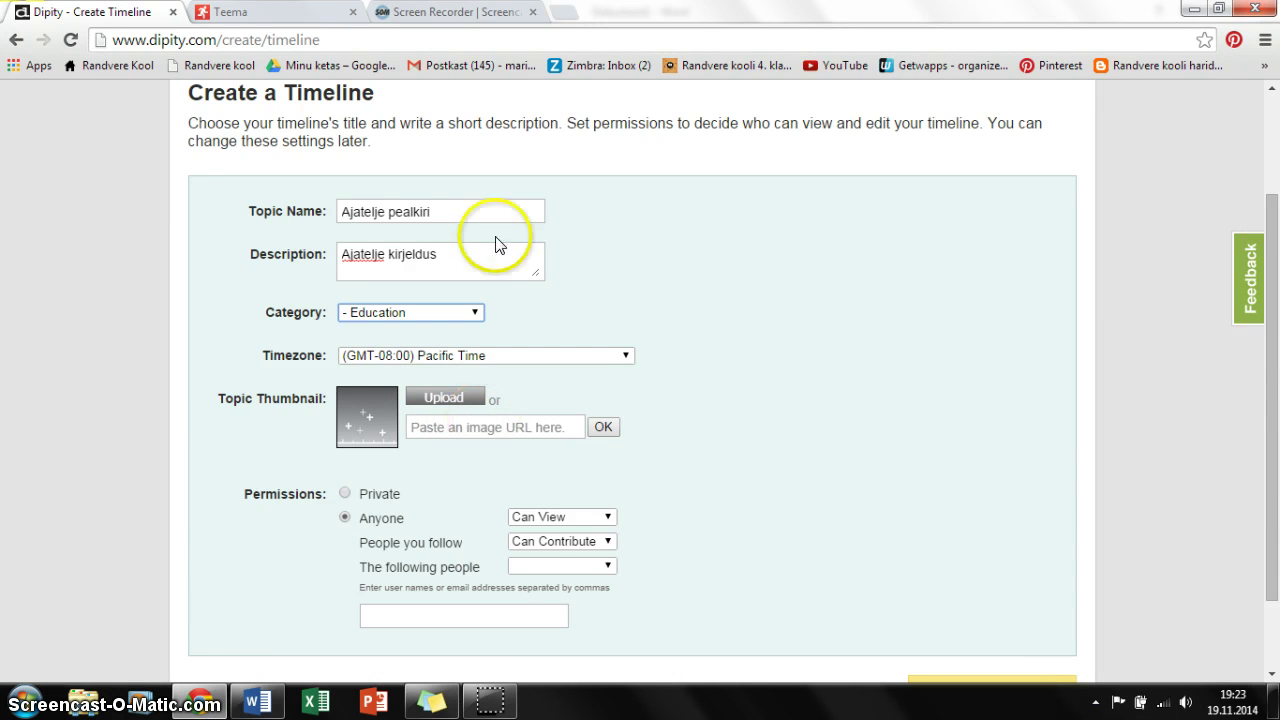
- Search Google for "timeline" in a new browser tab and show the image results
left_click(567, 19)
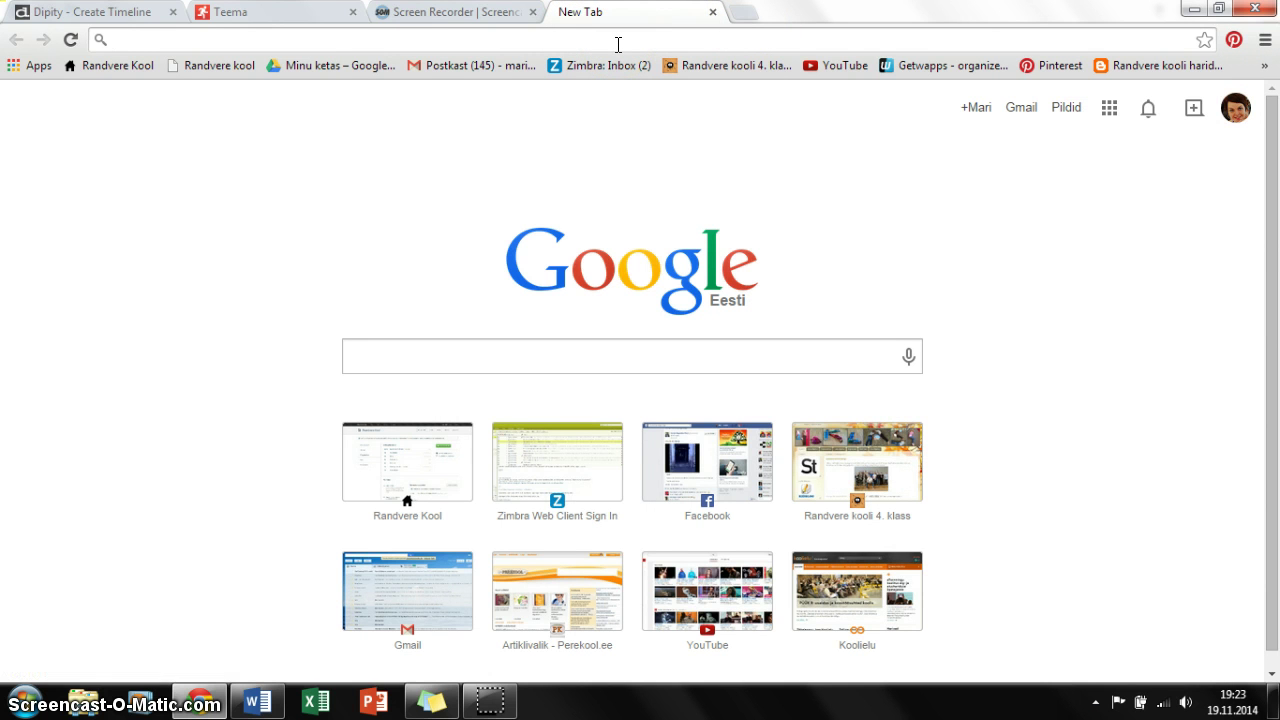
type("timeline")
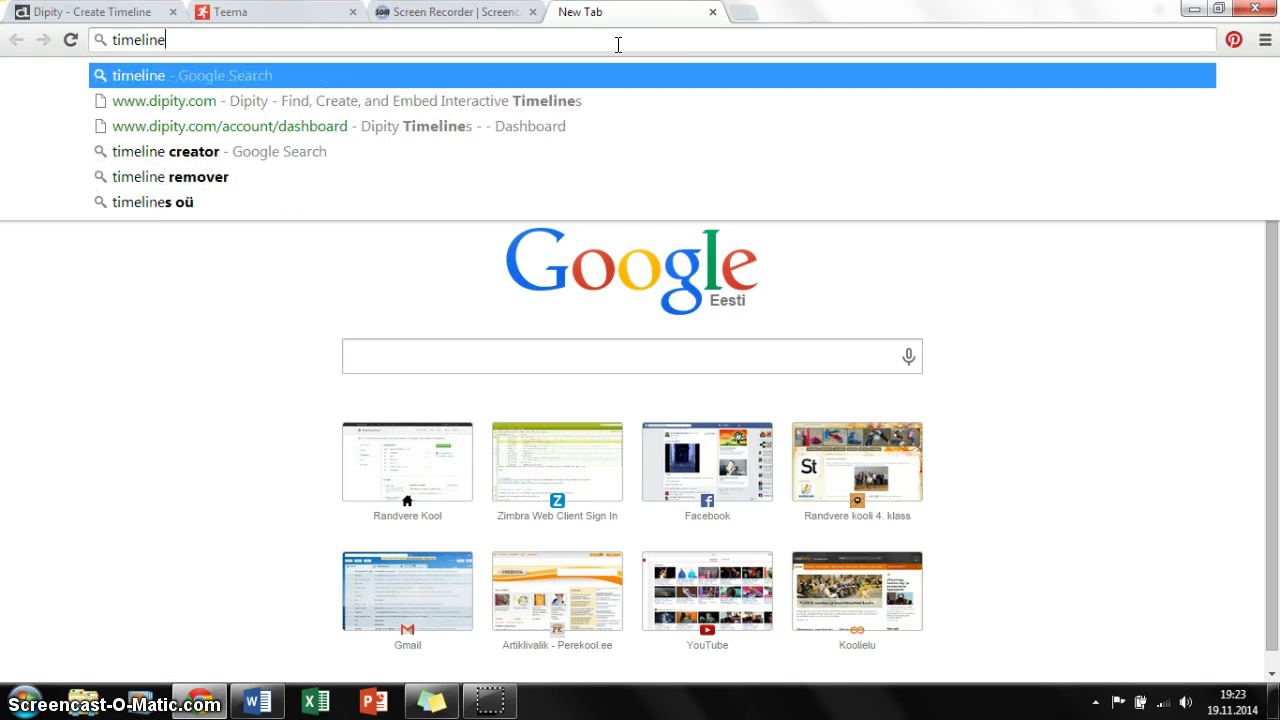
key("Return")
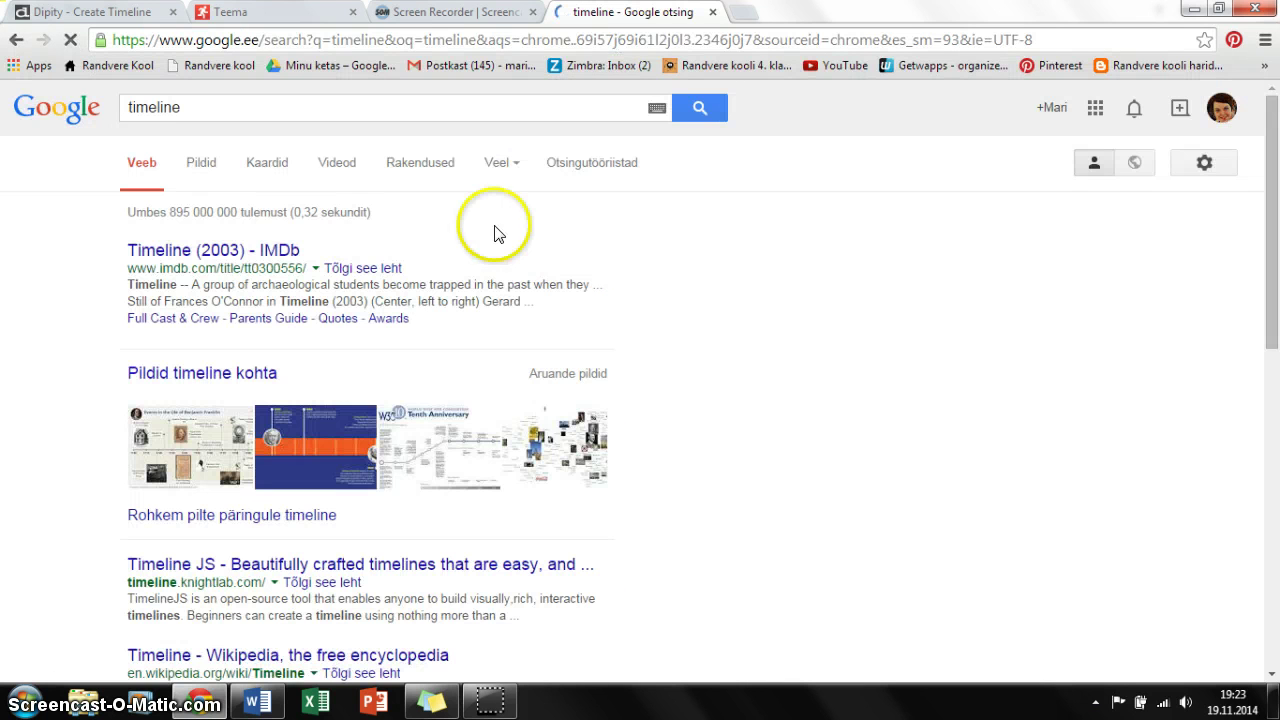
left_click(200, 164)
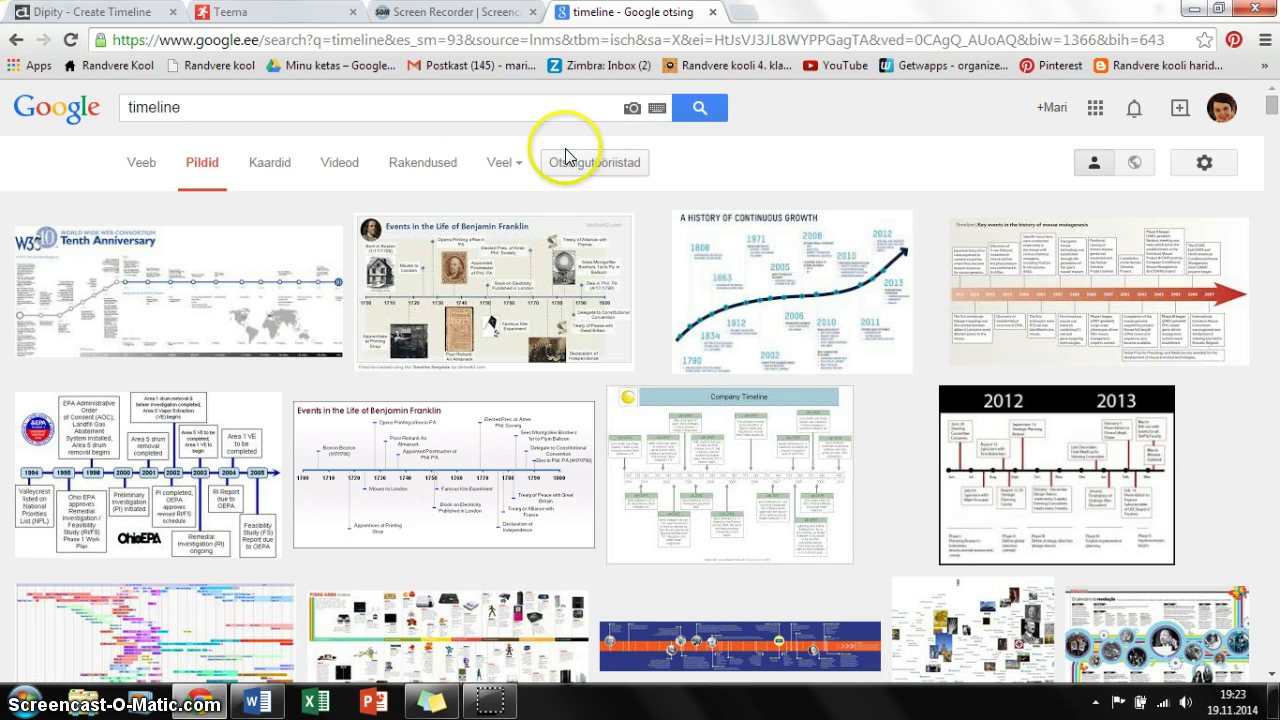
- Filter the image results by usage rights to "Märgistatud taaskasutamiseks muudetud kujul"
left_click(628, 164)
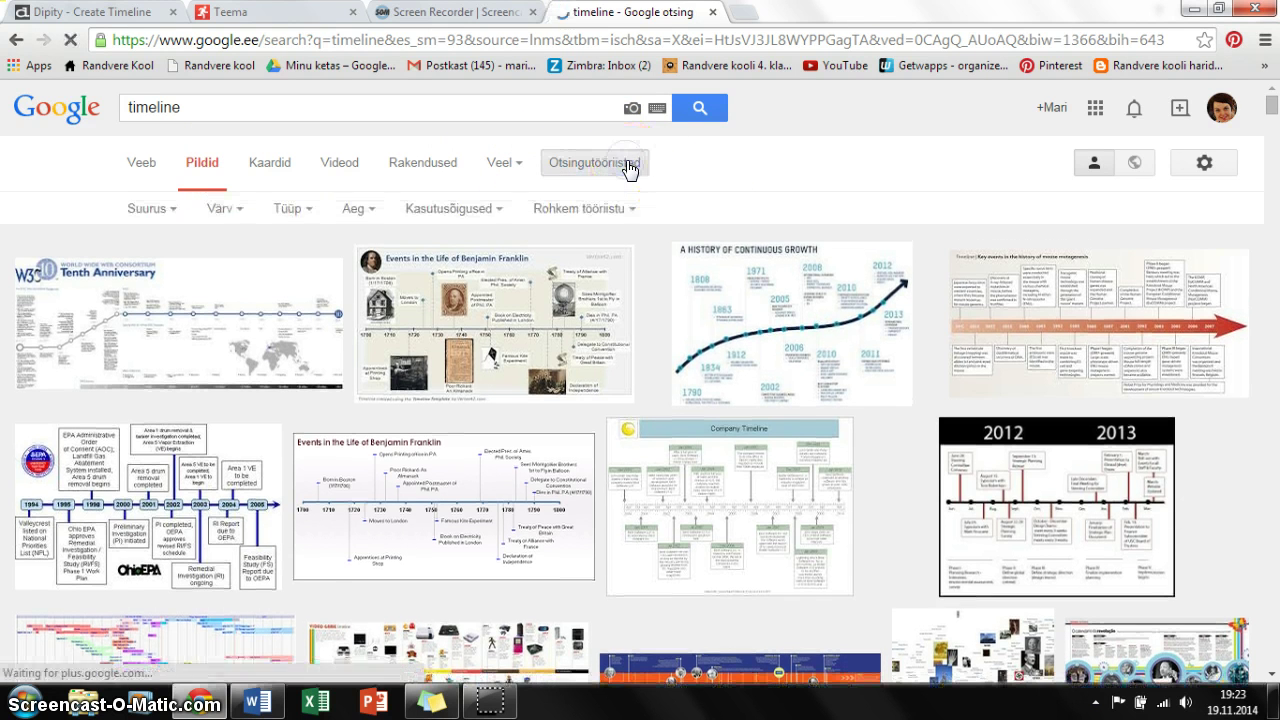
left_click(490, 210)
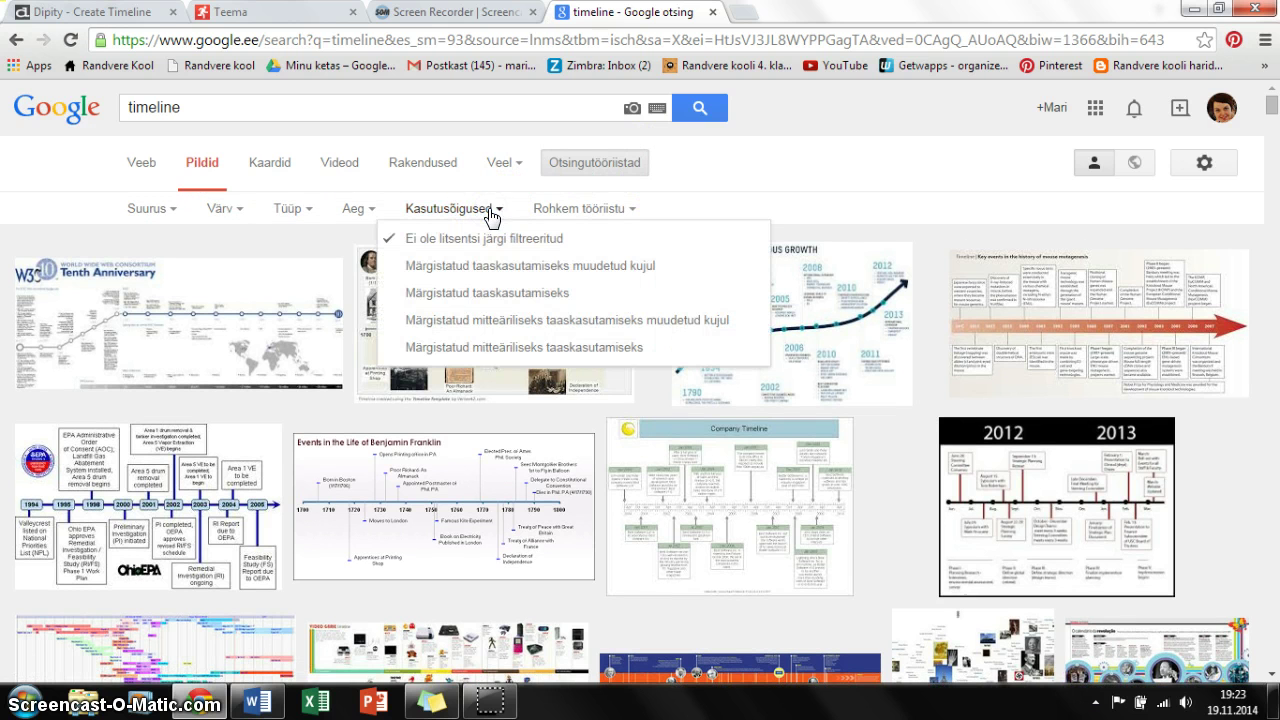
left_click(490, 268)
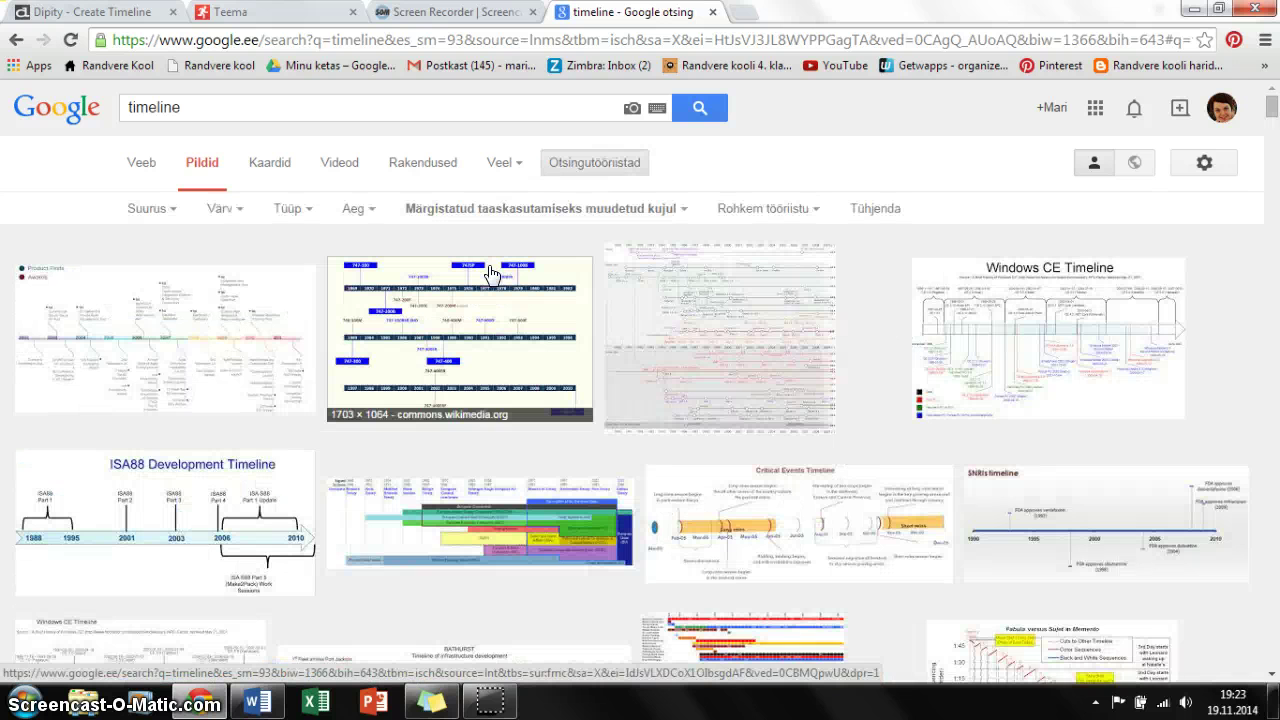
- Preview the VersionOne Timeline.jpg result from Wikimedia and copy its image URL
left_click(258, 339)
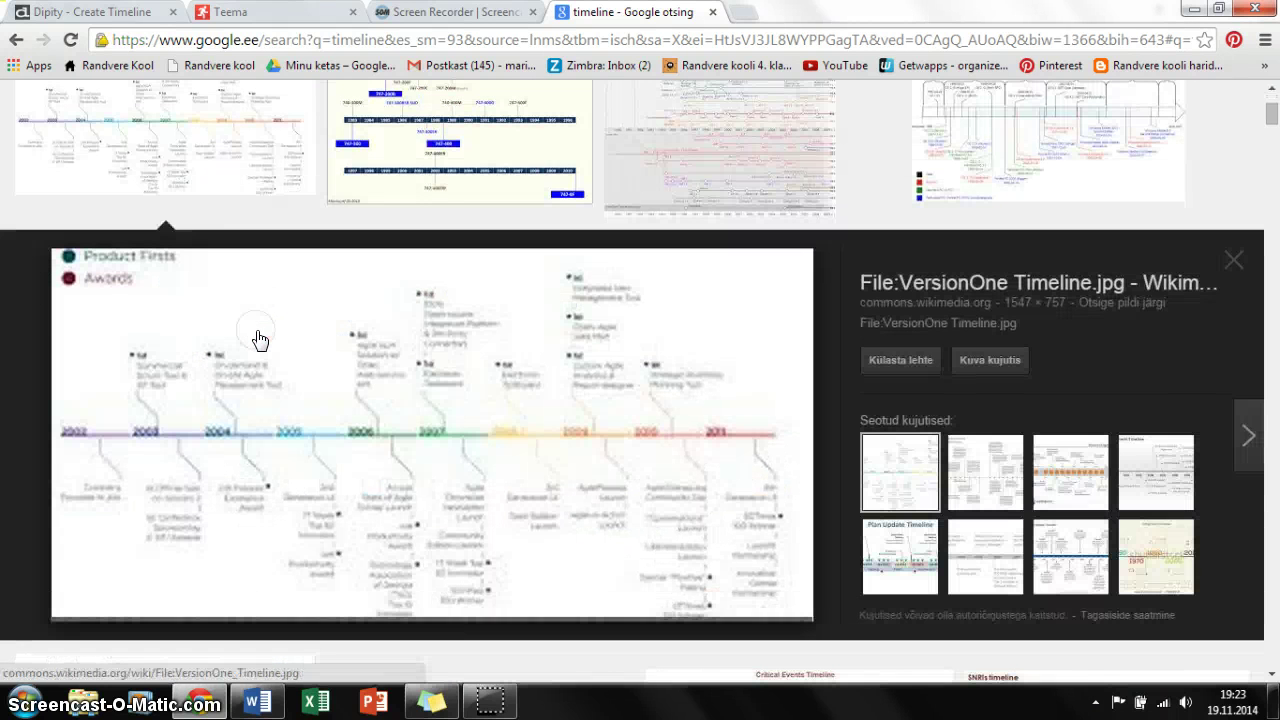
left_click(455, 394)
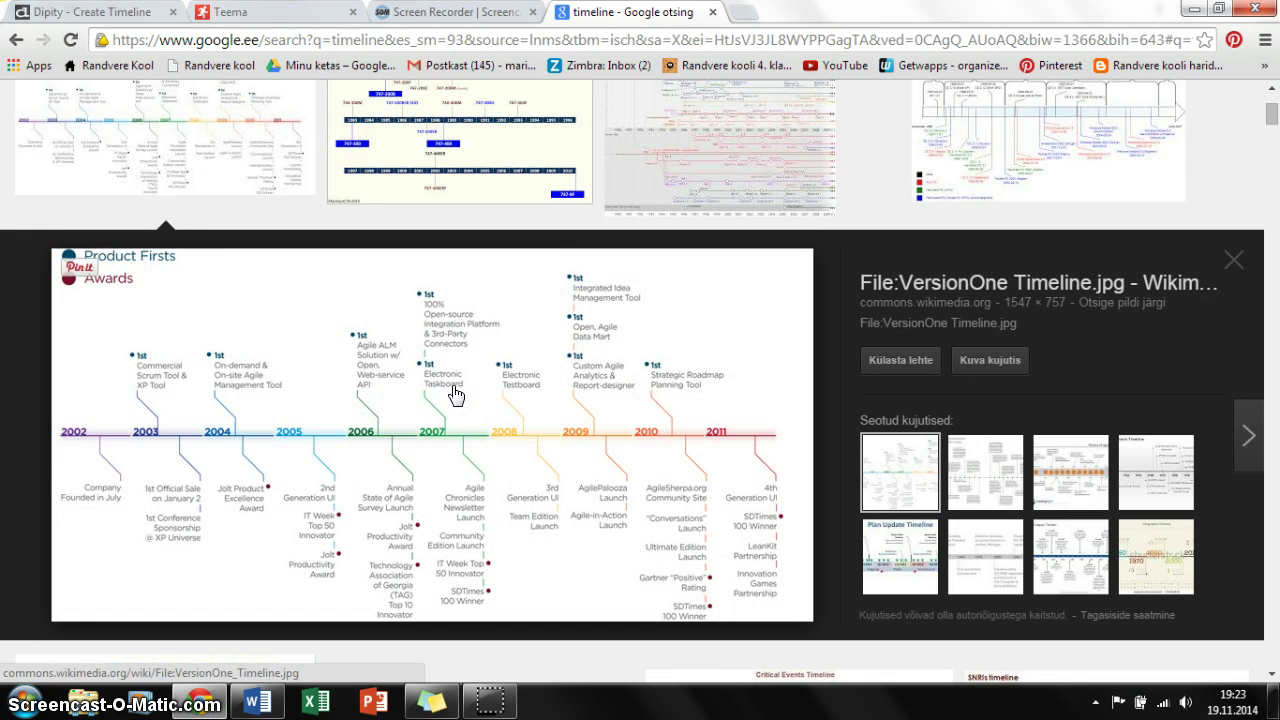
left_click(387, 379)
right_click(389, 387)
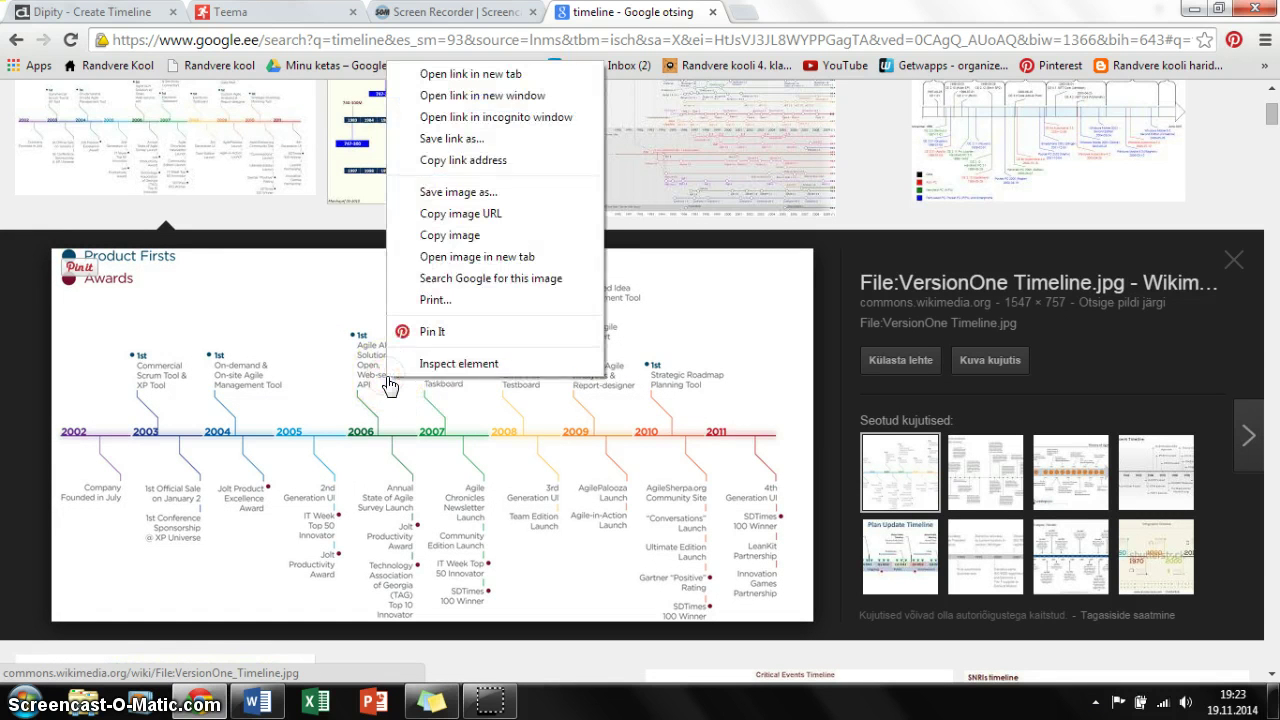
left_click(447, 214)
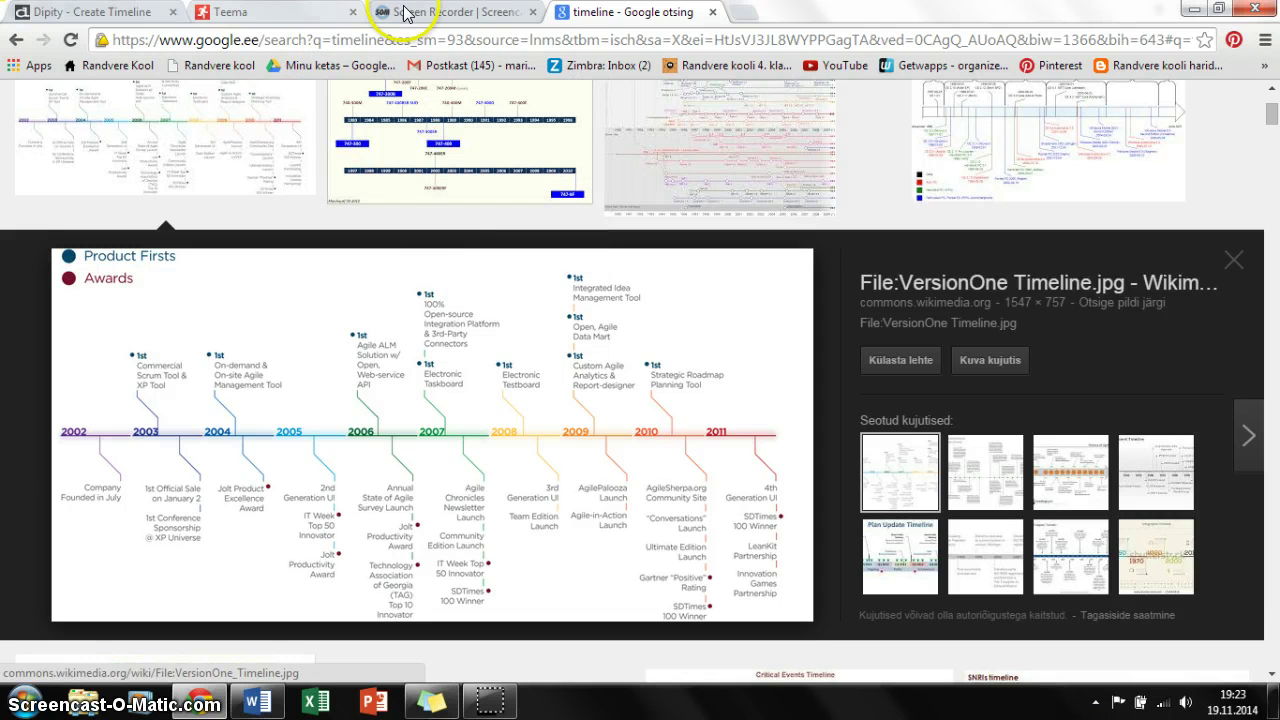
- Return to the Dipity timeline form and apply the copied image URL as the topic thumbnail
left_click(115, 14)
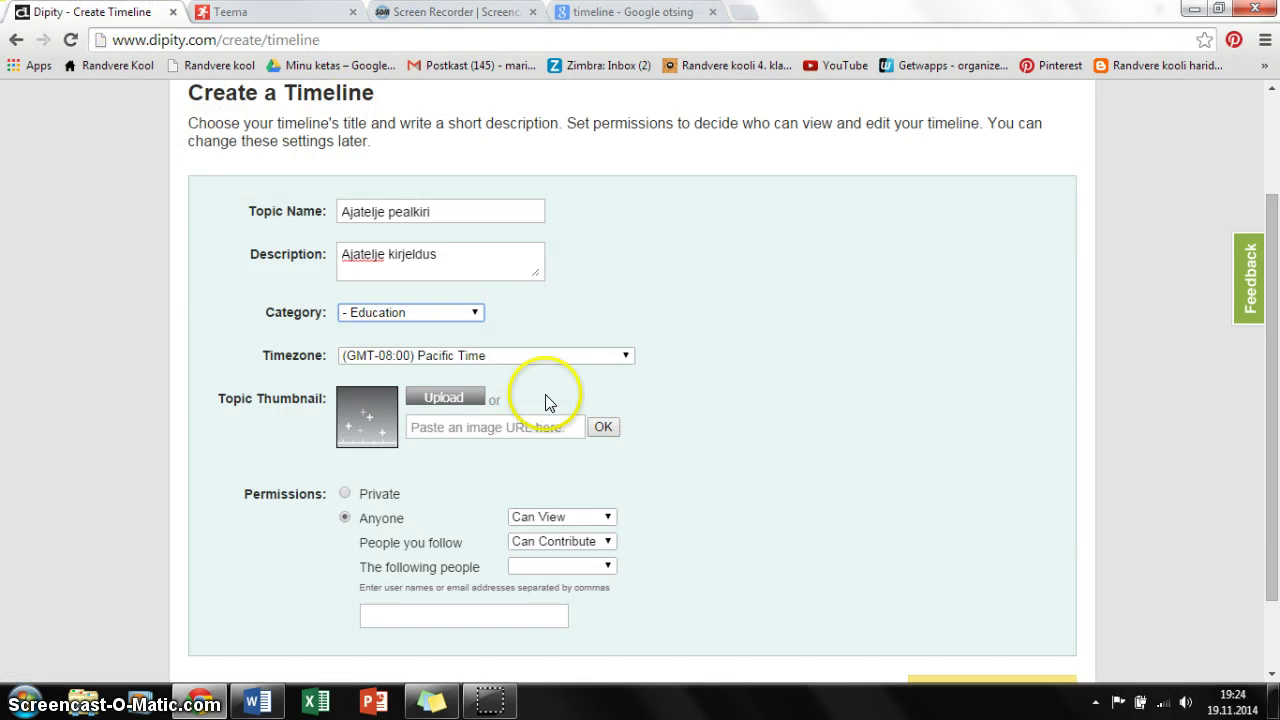
right_click(463, 428)
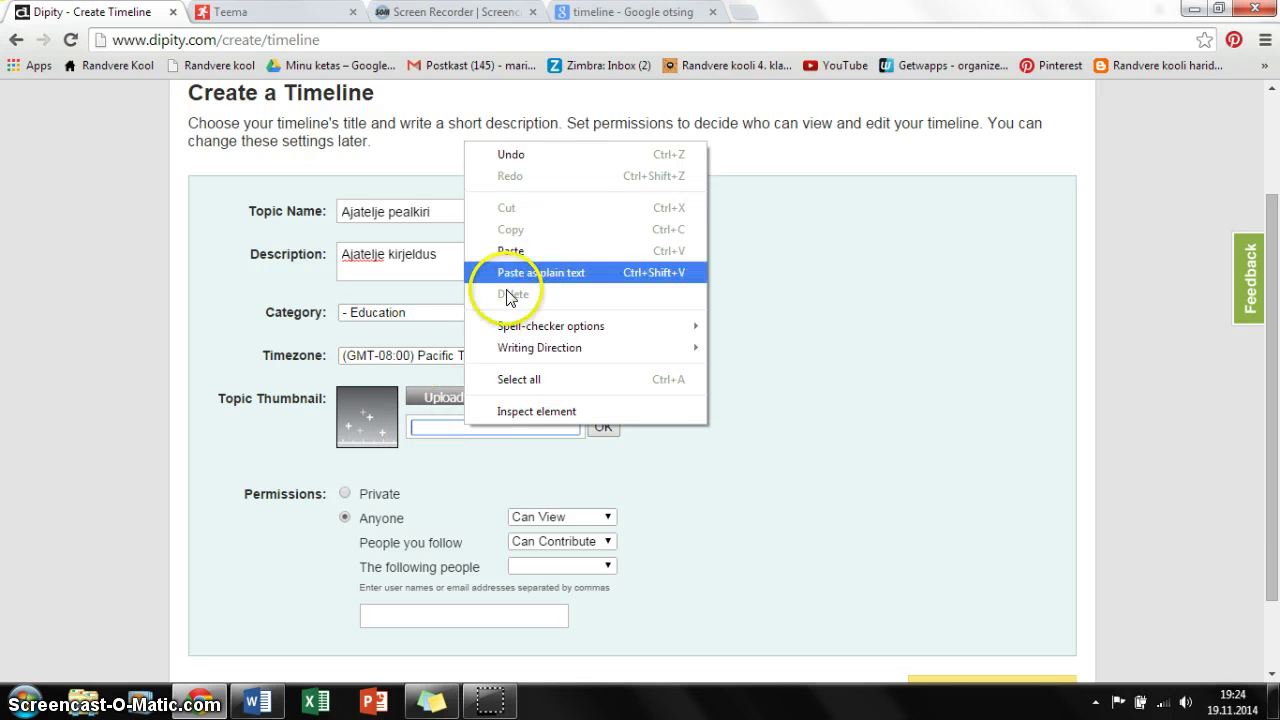
left_click(512, 251)
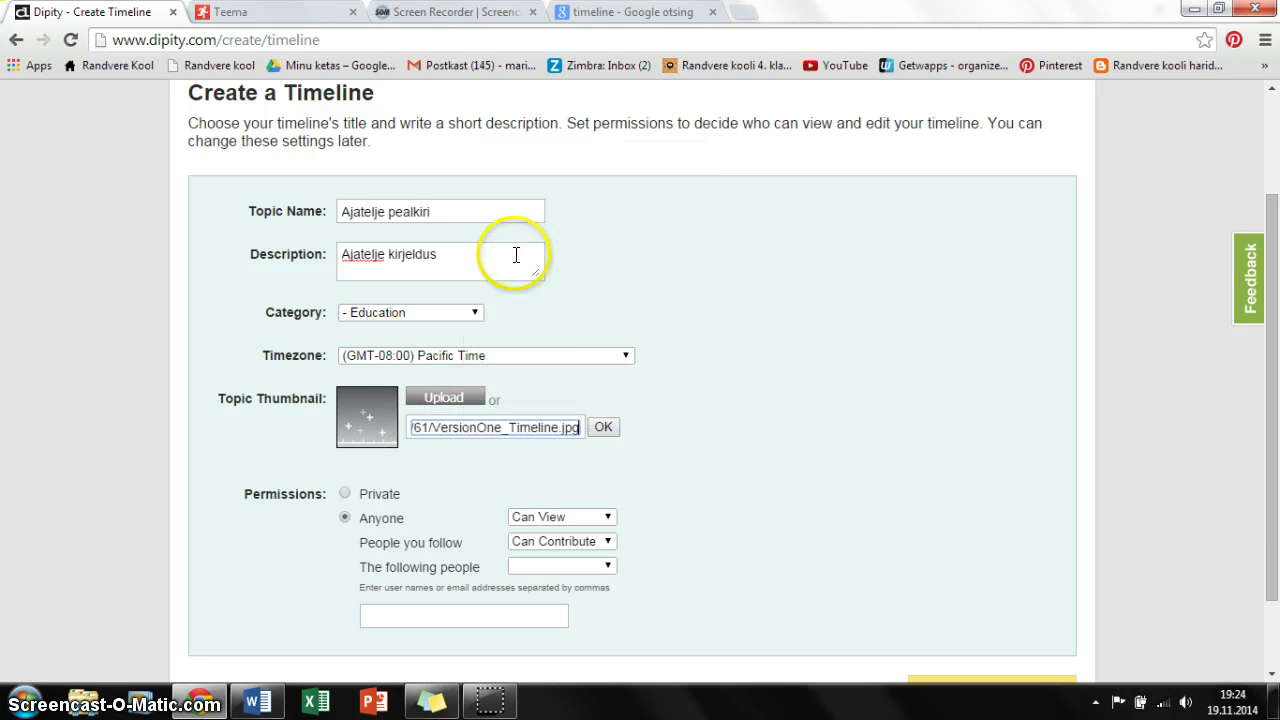
left_click(606, 429)
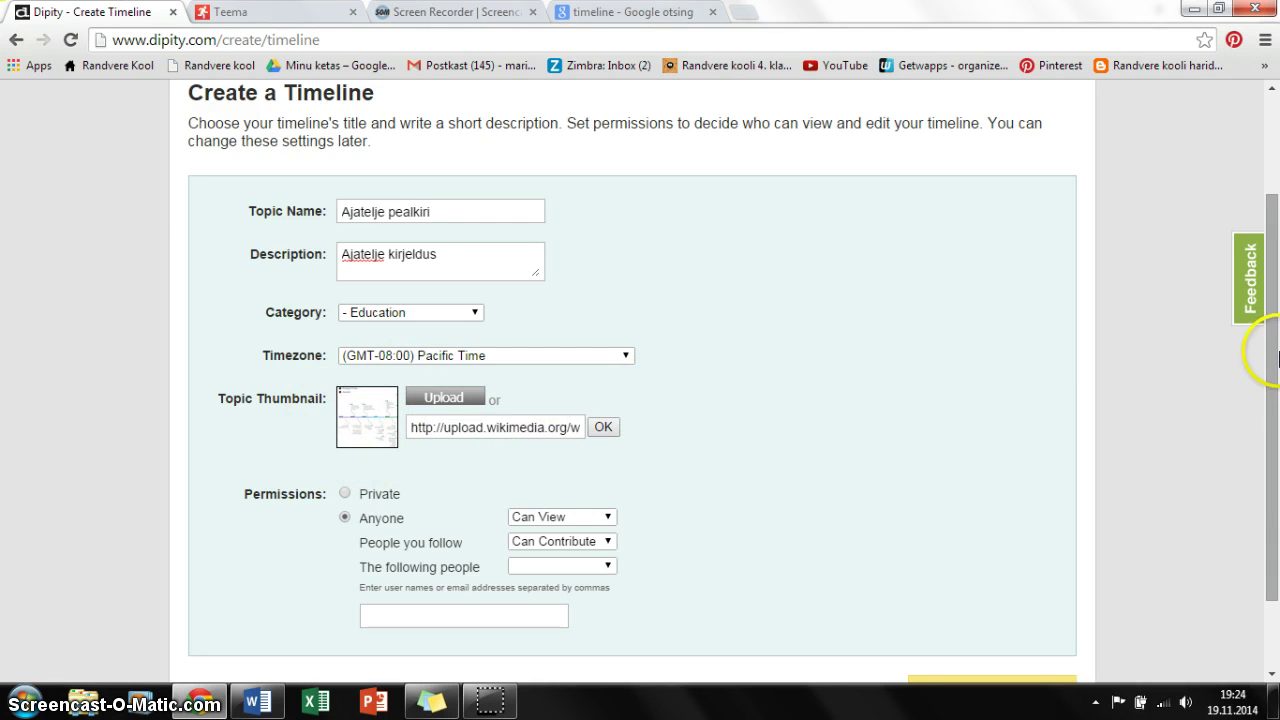
- Submit the timeline form with the default permissions and continue past the add-events page to the advanced settings
left_click_drag(1275, 352, 1275, 416)
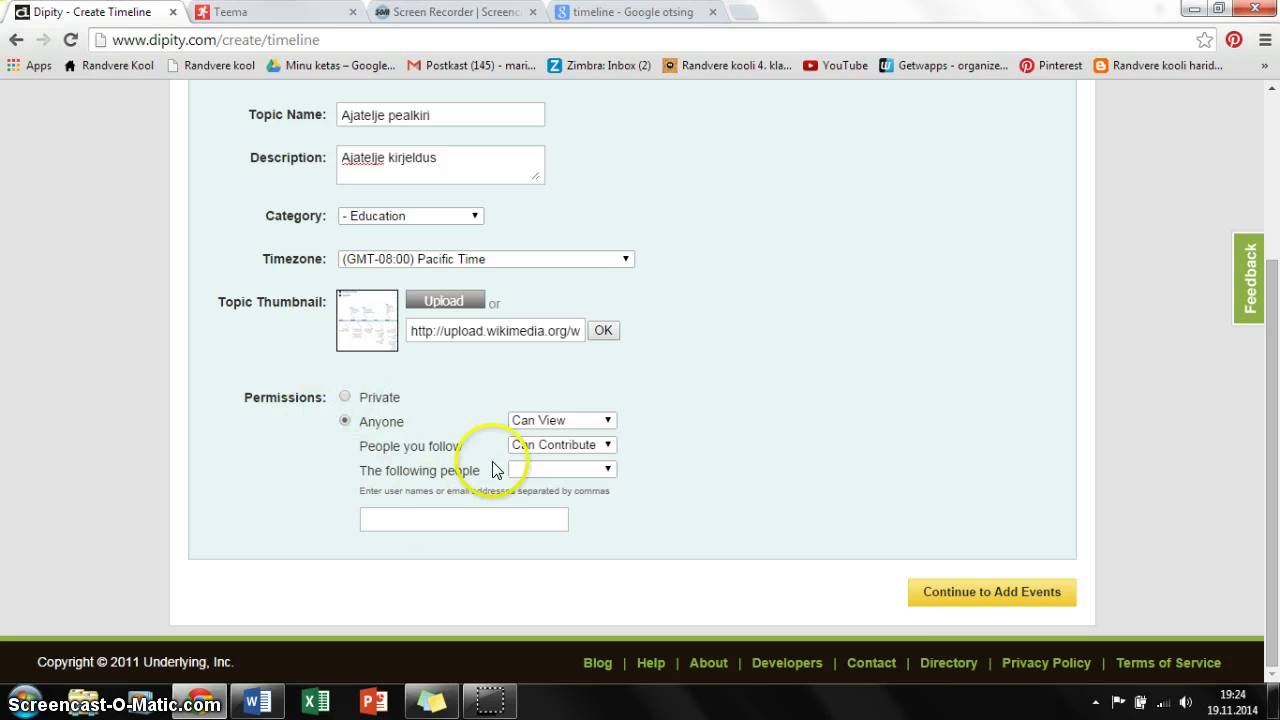
left_click(977, 597)
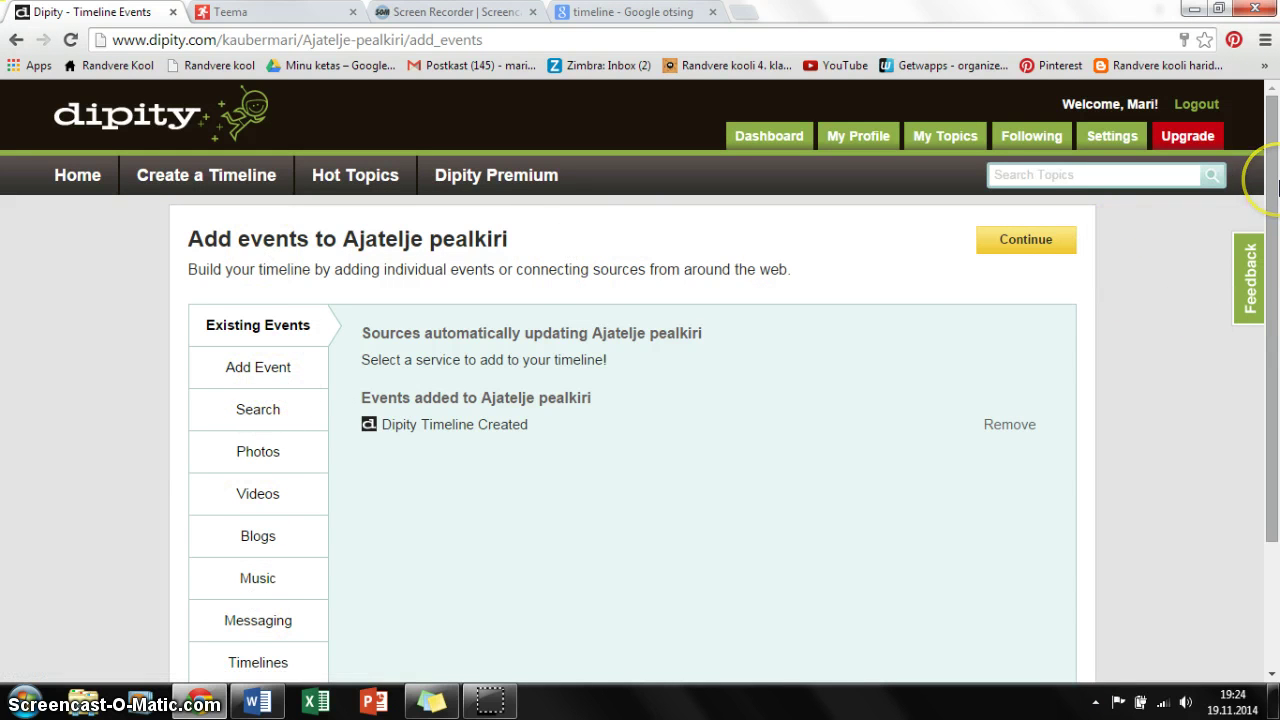
left_click(1274, 193)
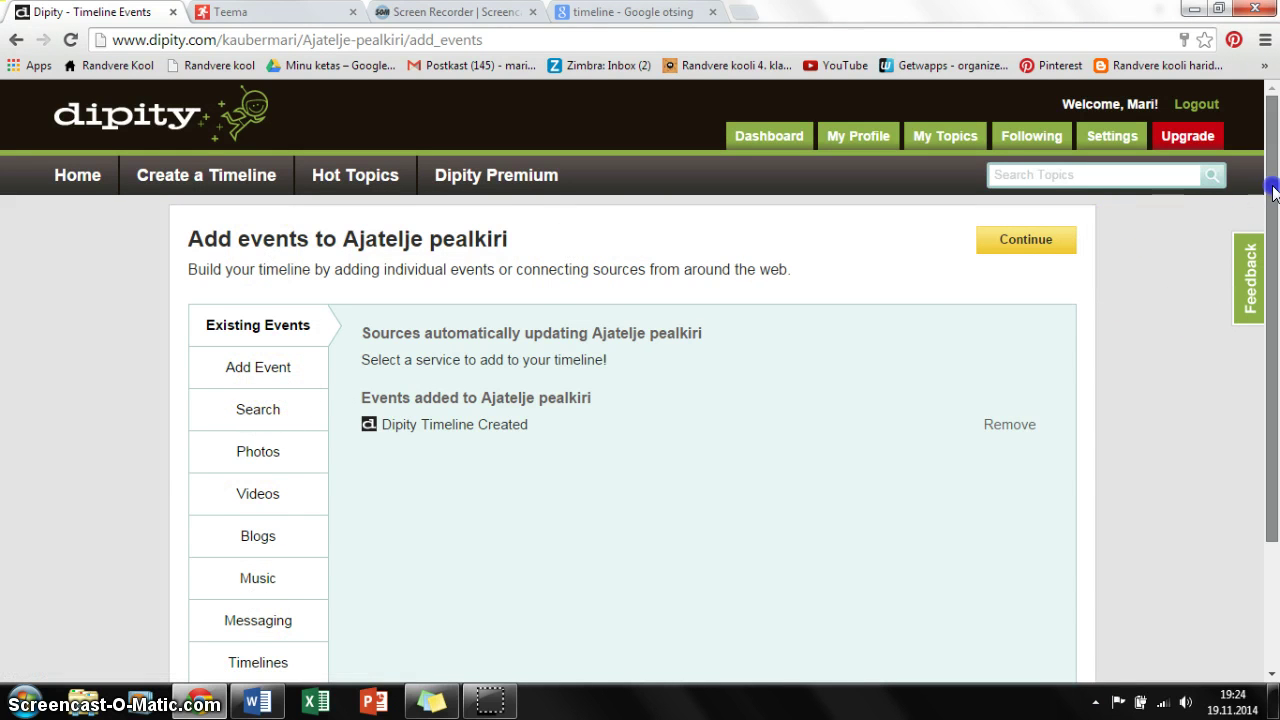
mouse_move(1274, 193)
left_mouse_down()
mouse_move(1274, 390)
mouse_move(1272, 208)
left_mouse_up()
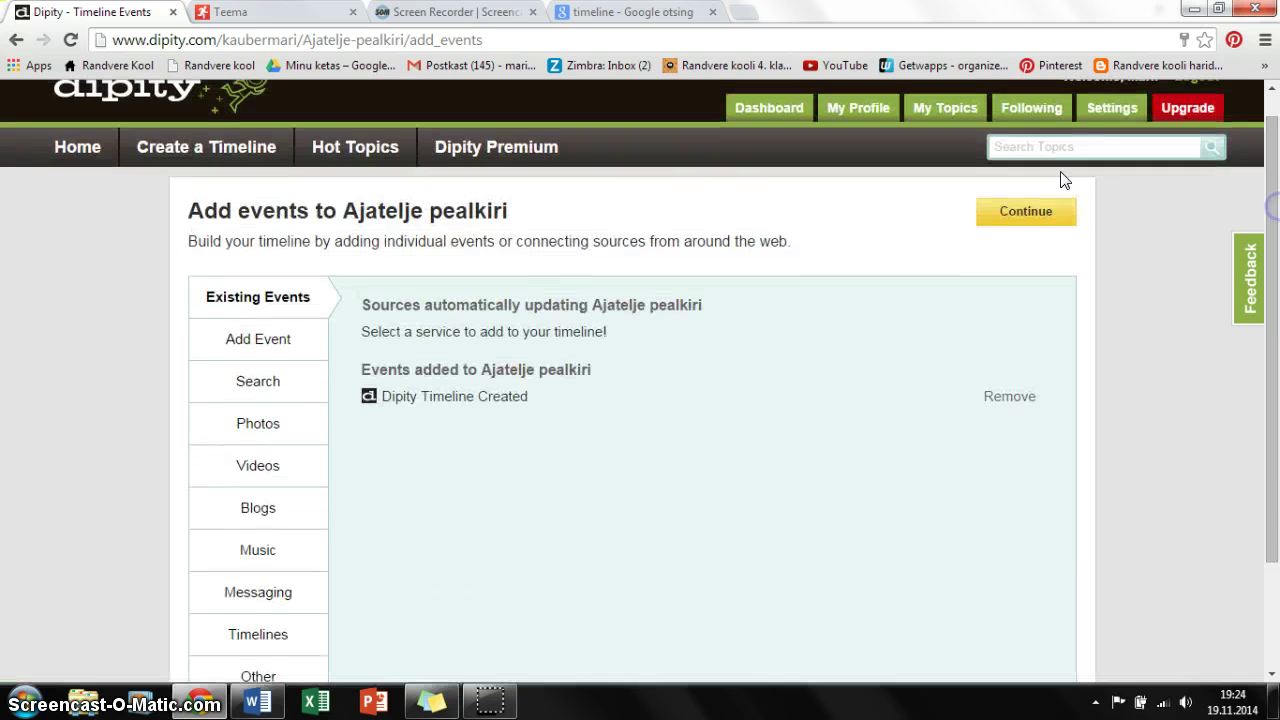
left_click(1008, 229)
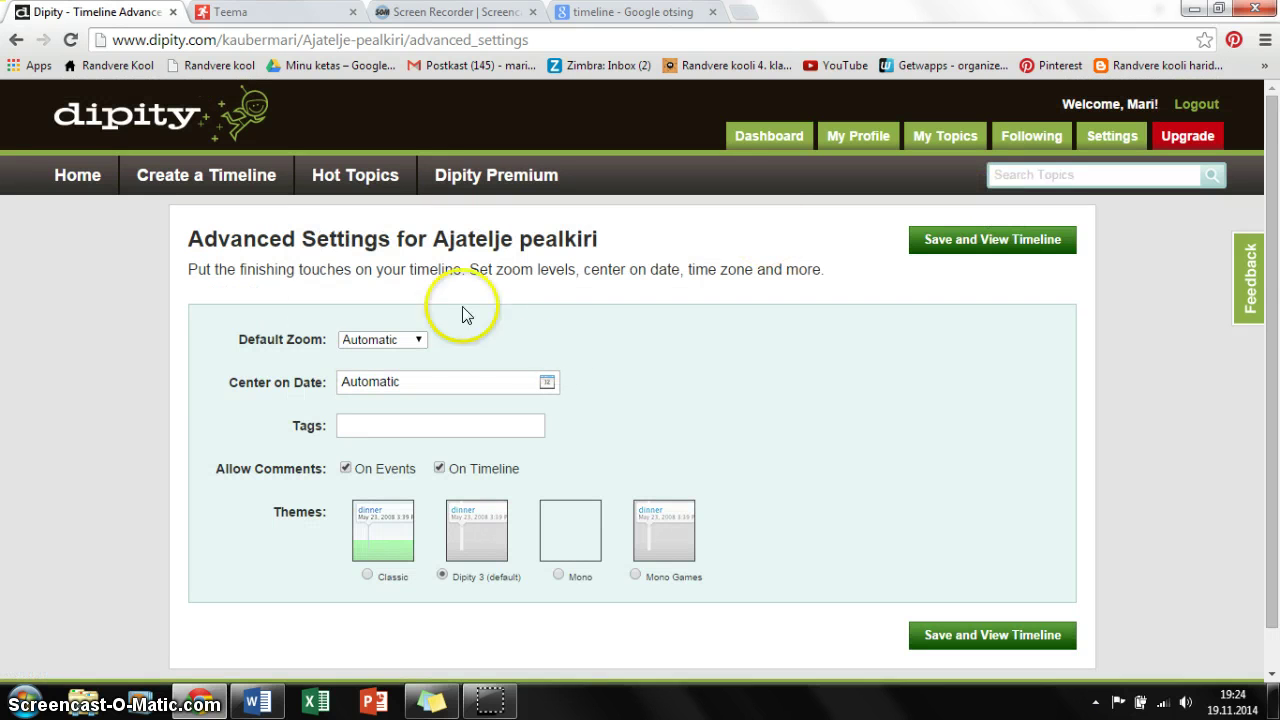
- Look through the default zoom options and keep the timeline's default zoom on Automatic
left_click(418, 341)
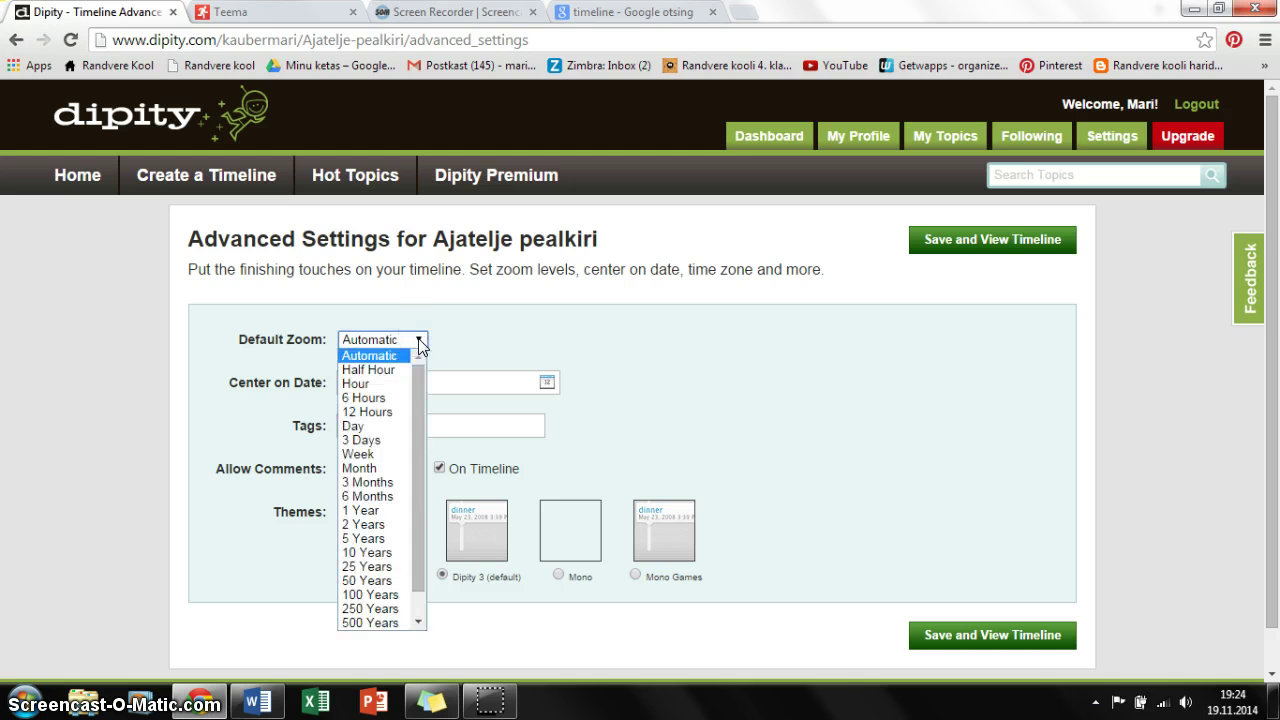
left_click(420, 345)
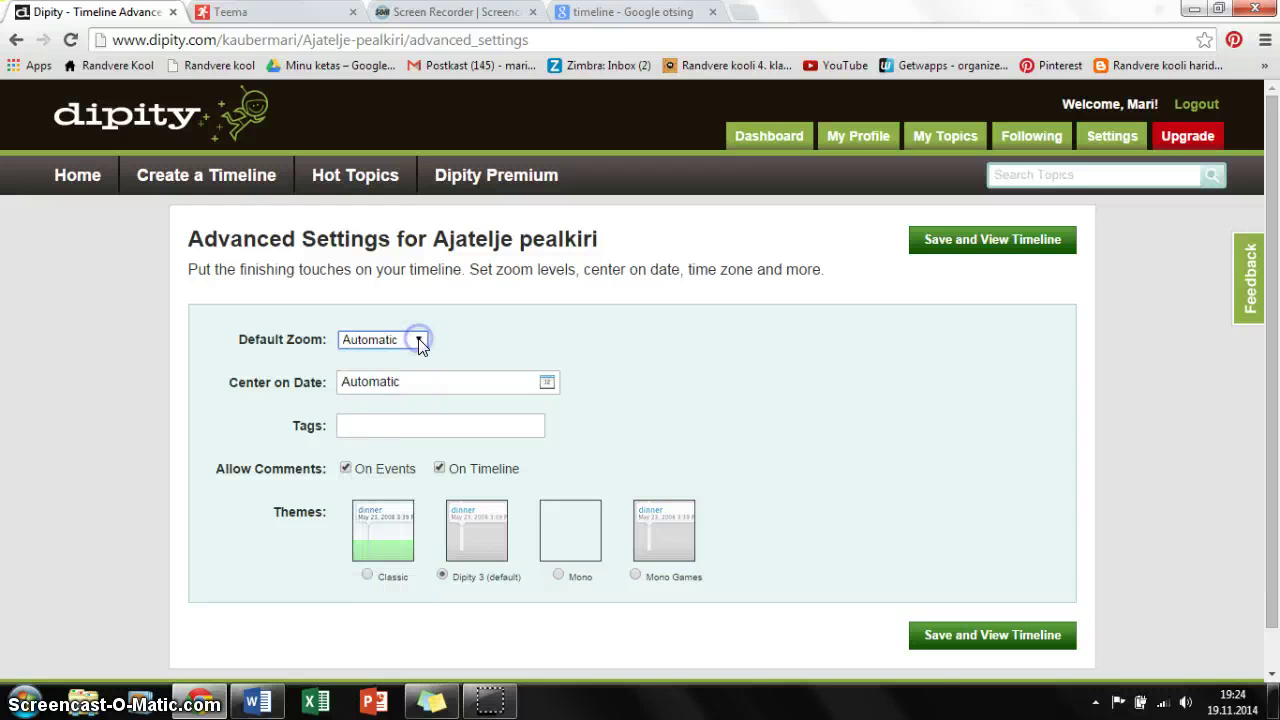
left_click_drag(418, 340, 392, 407)
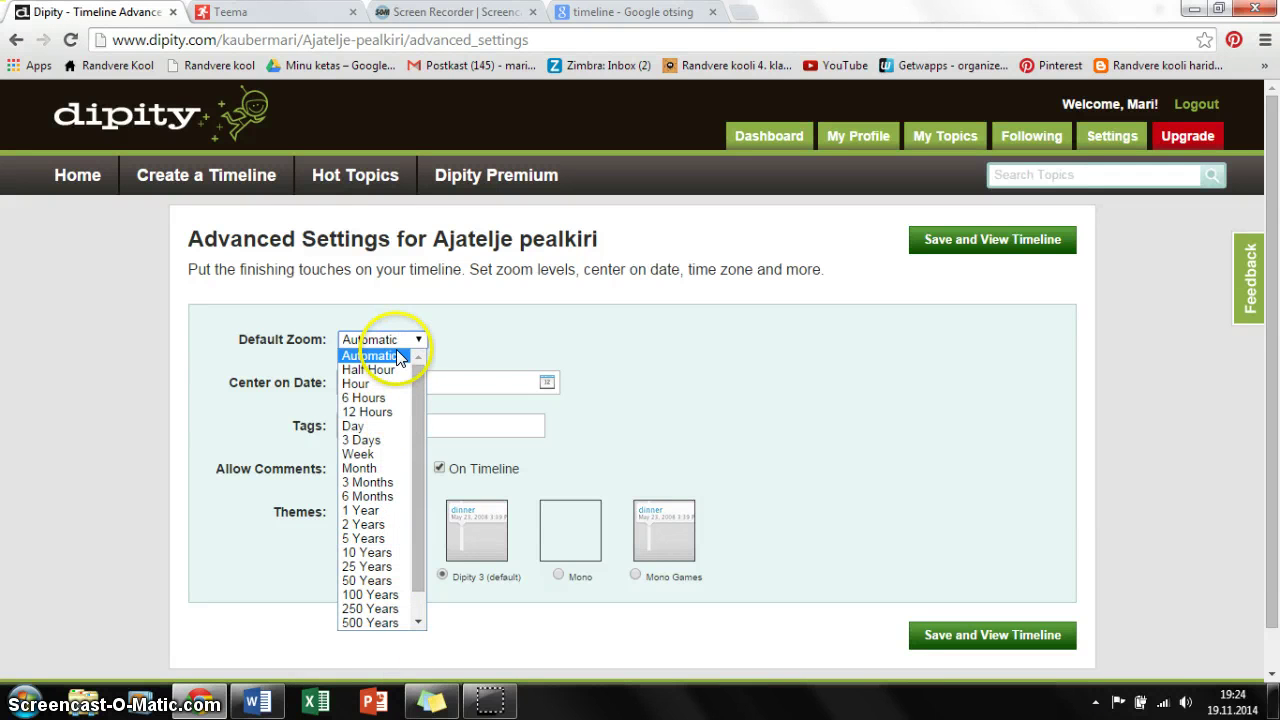
left_click(396, 356)
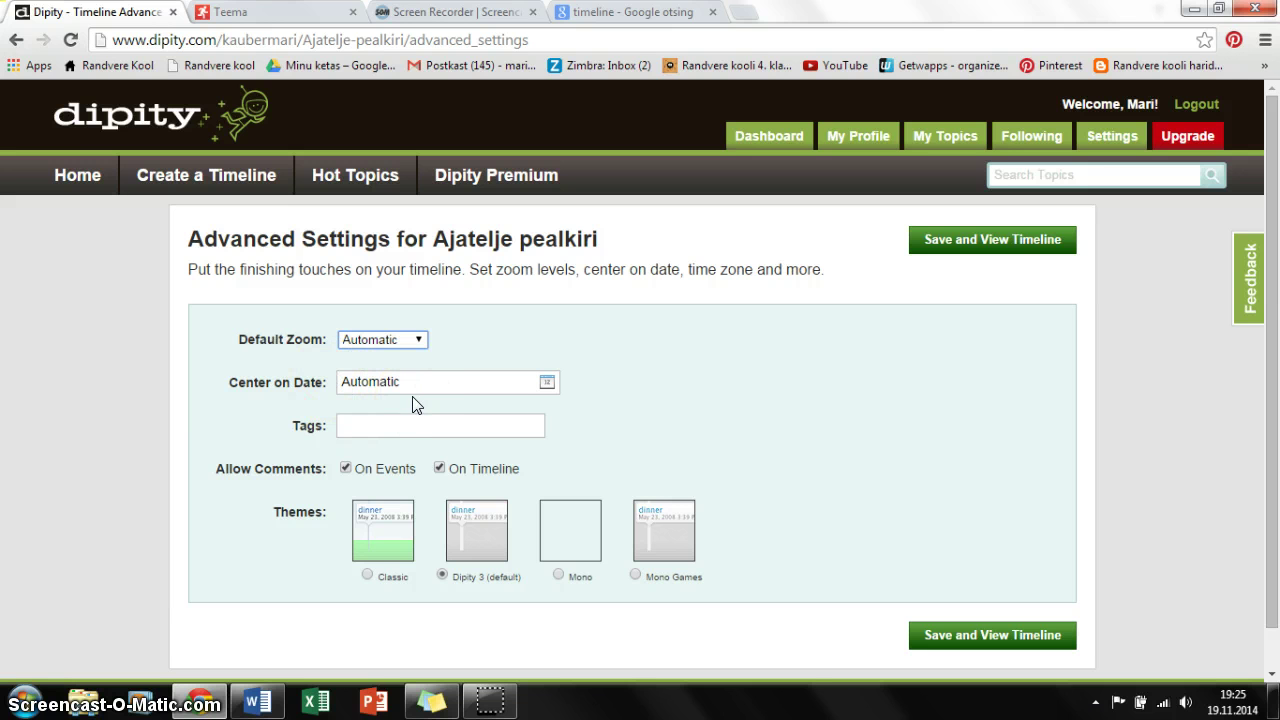
- Enter "märksõnad" as the timeline's tags
left_click(369, 426)
type("märksõn")
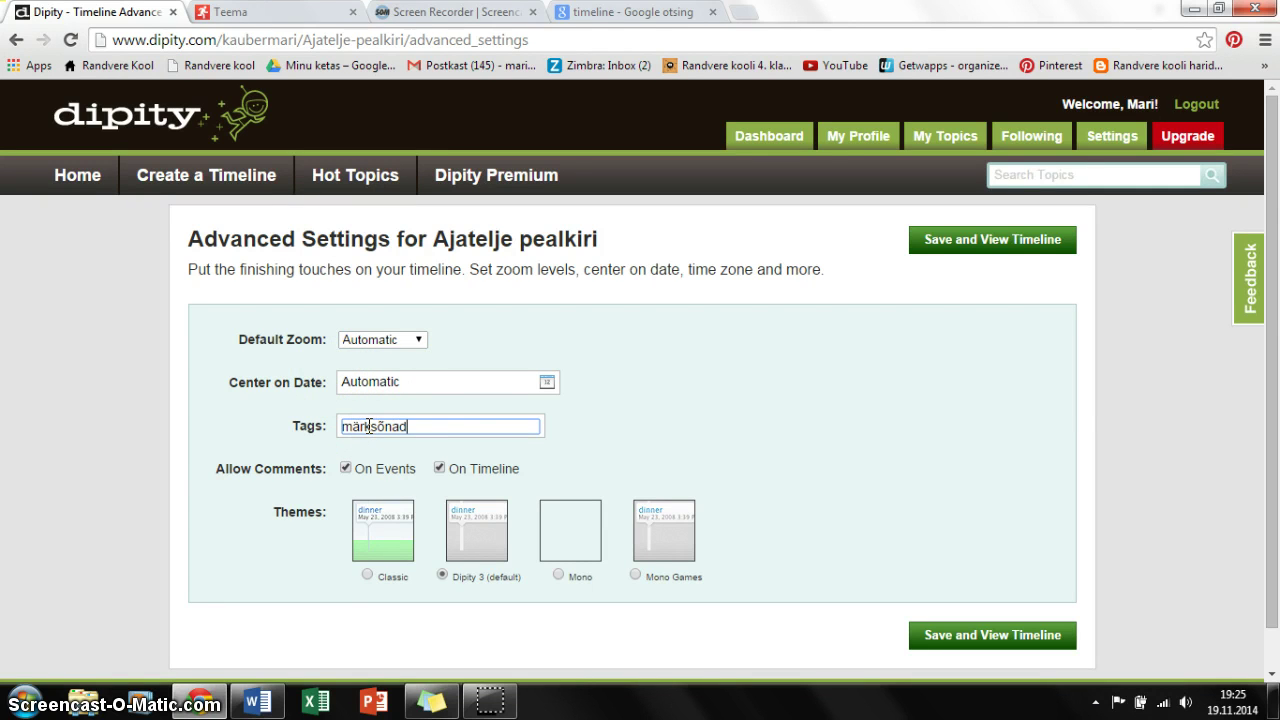
type("ad")
left_click(647, 430)
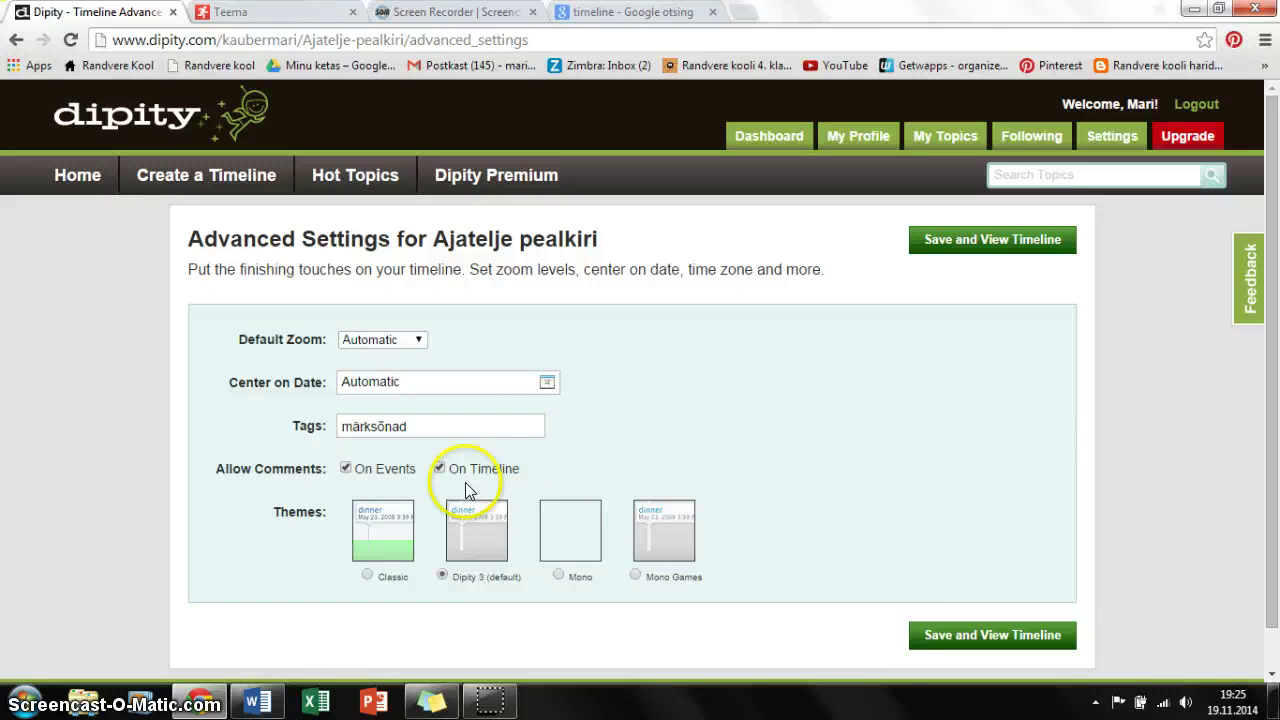
- Disallow comments on both events and the timeline, and save the advanced settings with the Classic theme
left_click(346, 470)
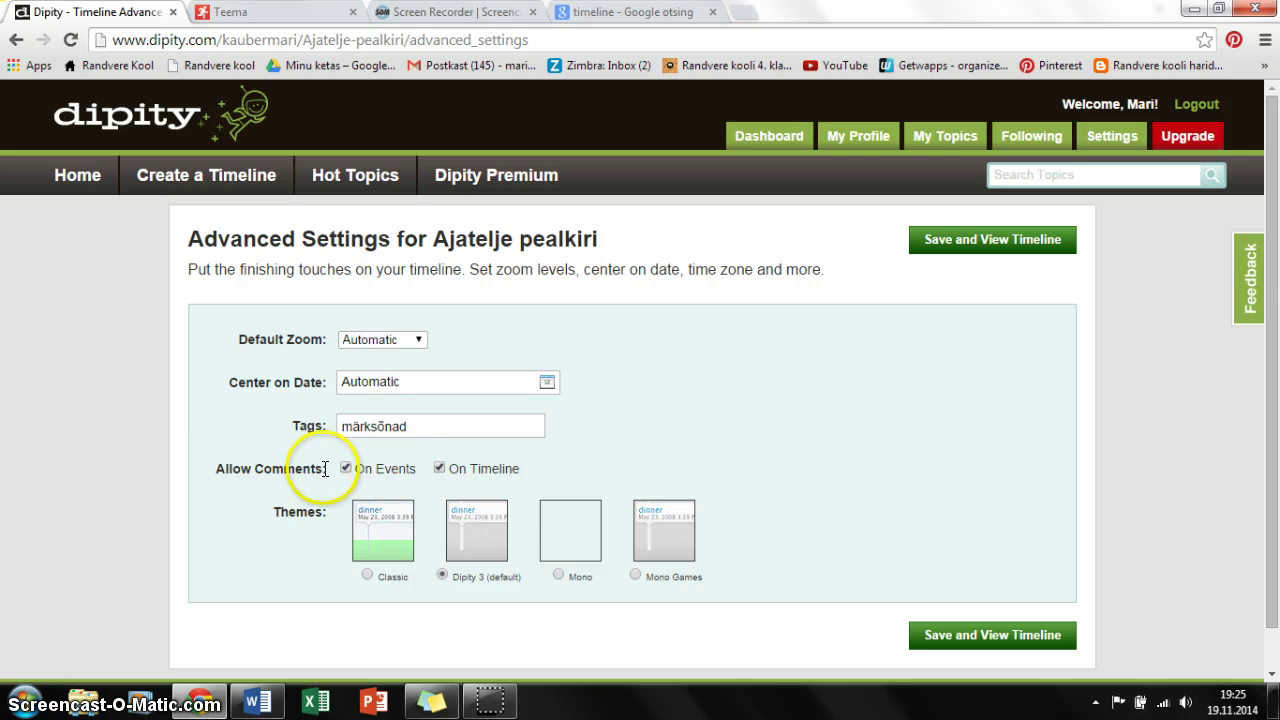
left_click(344, 469)
left_click(439, 470)
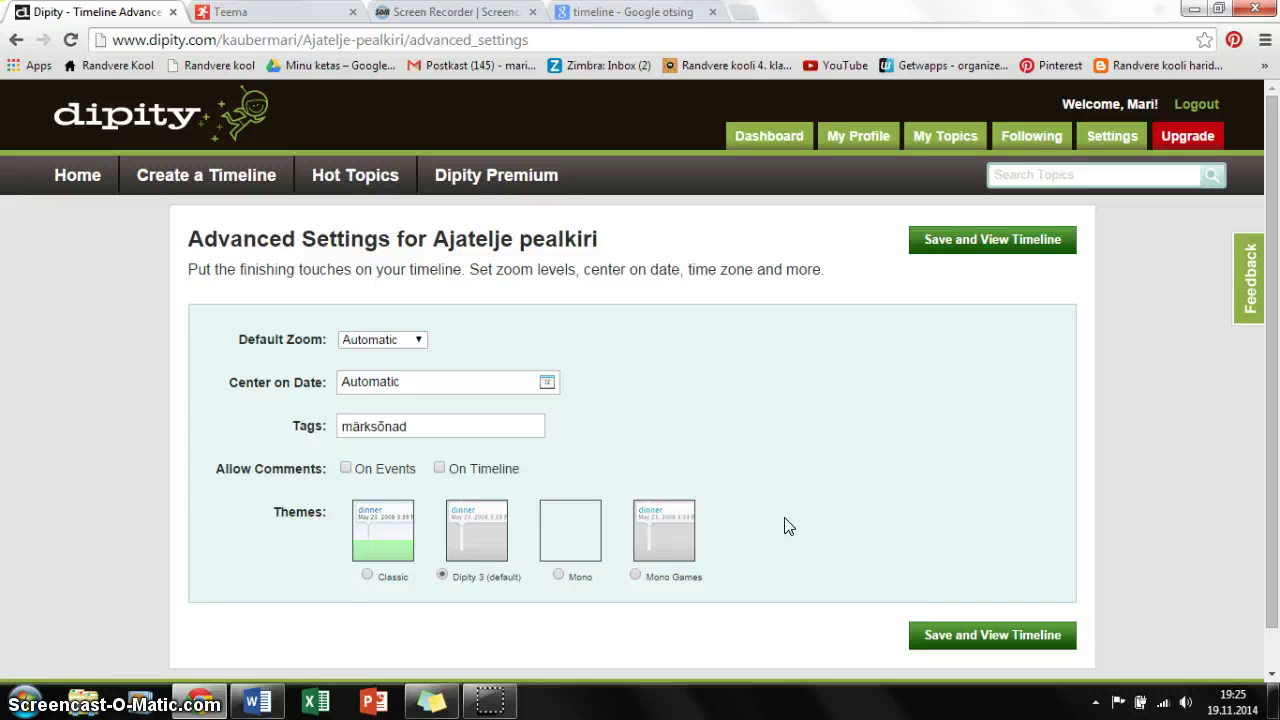
left_click(322, 550)
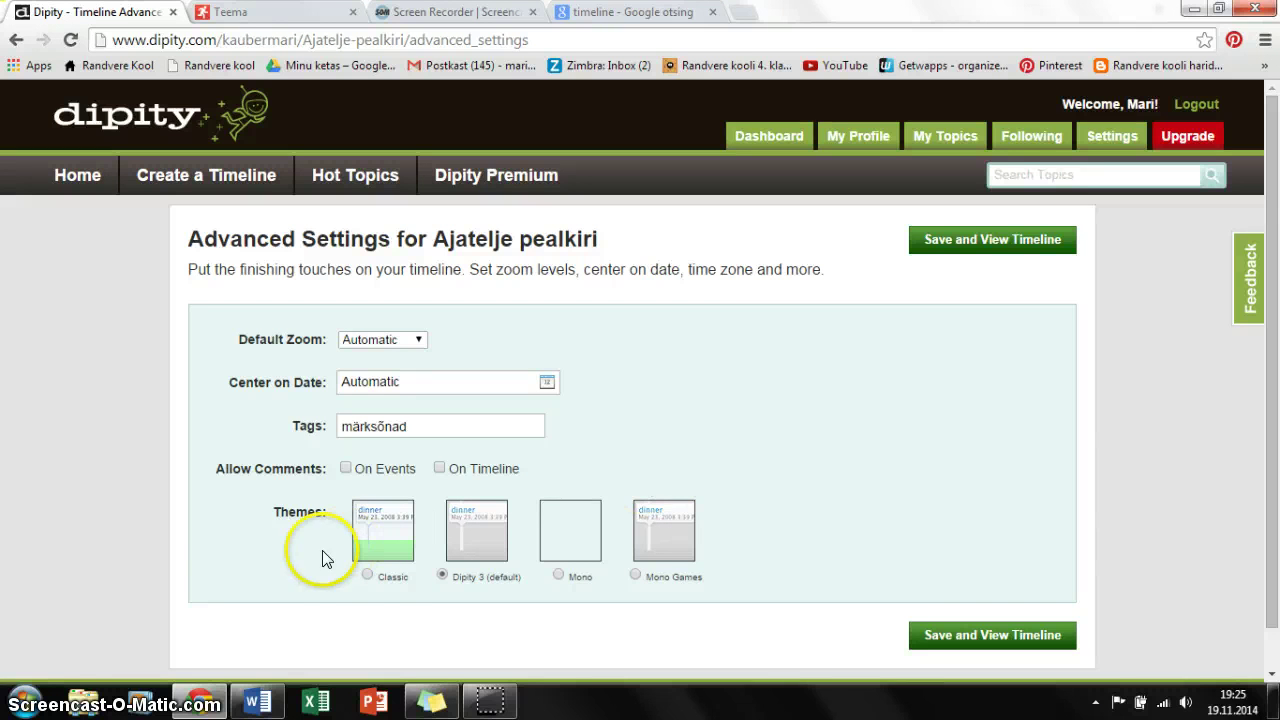
left_click(366, 576)
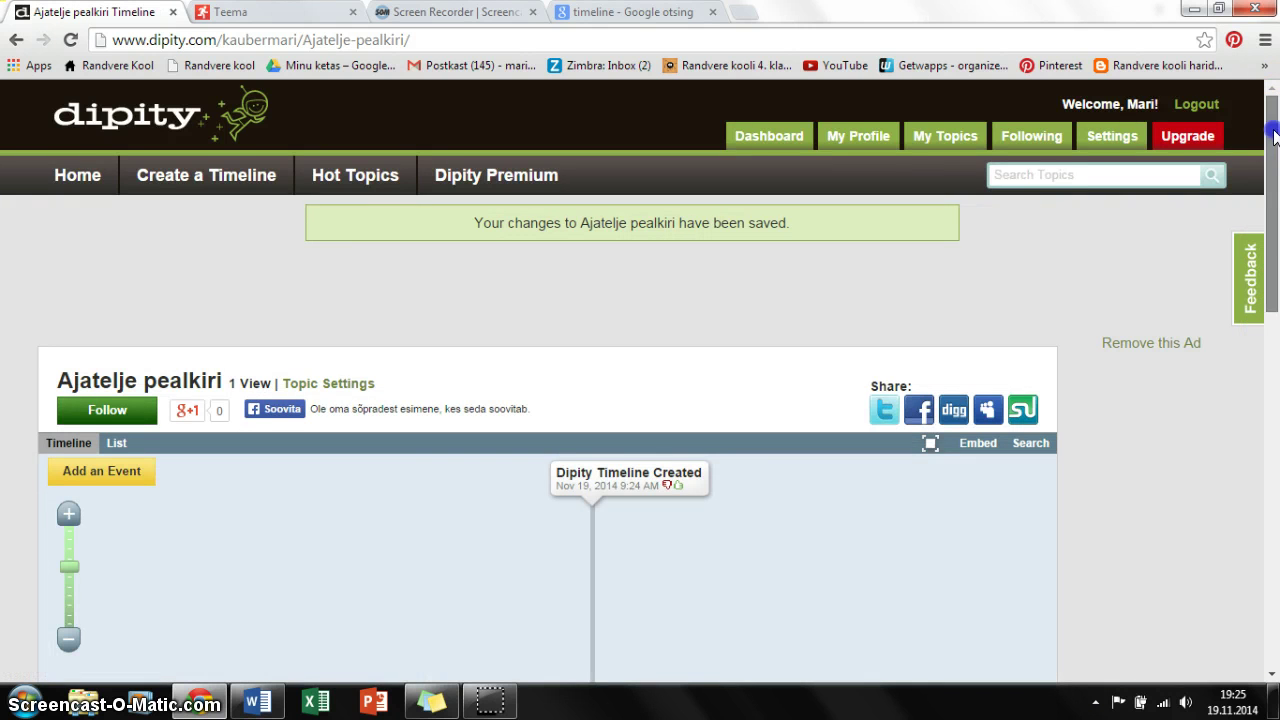
- Open the "Dipity Timeline Created" event on the timeline and delete it
left_click_drag(1270, 110, 1276, 220)
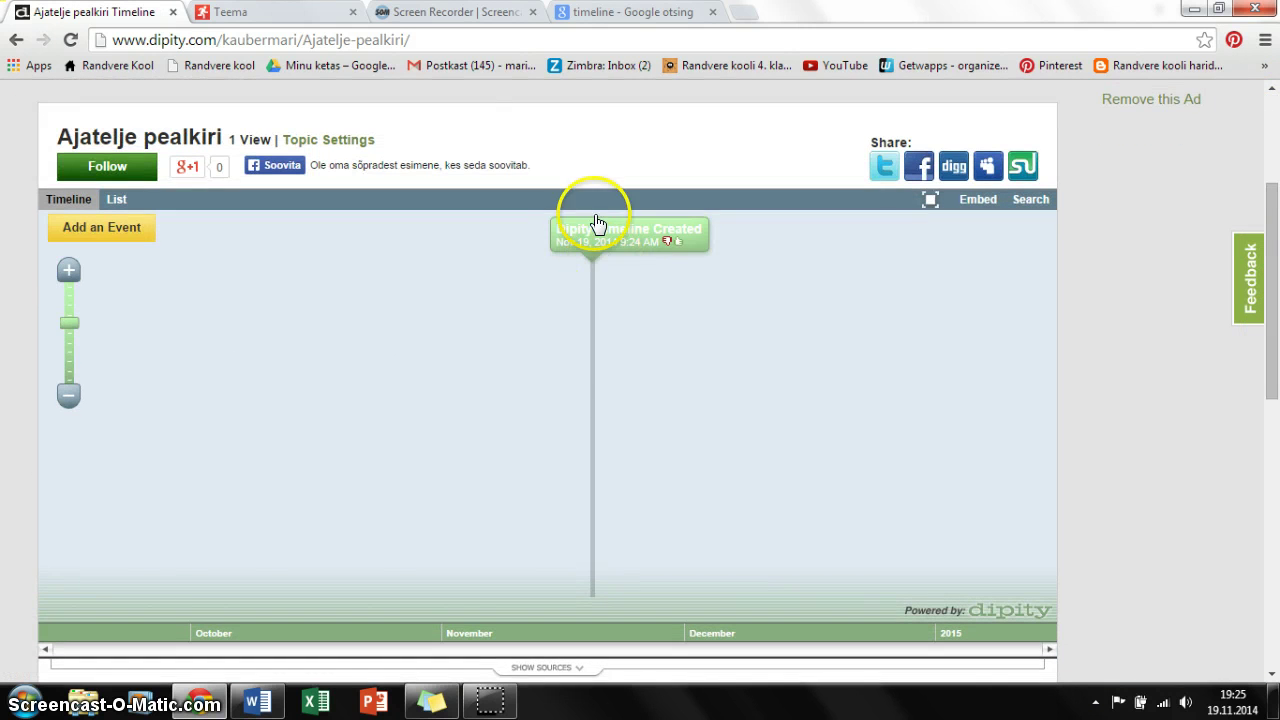
scroll(574, 357, "down", 1)
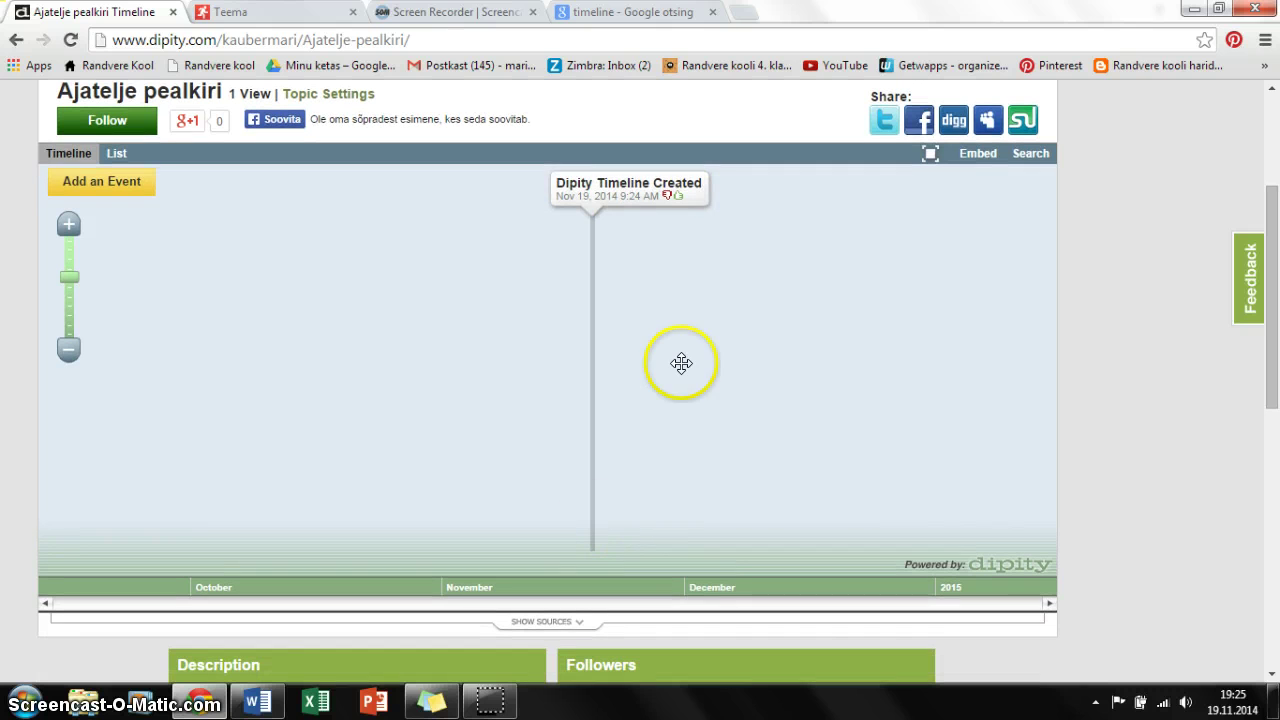
left_click(619, 196)
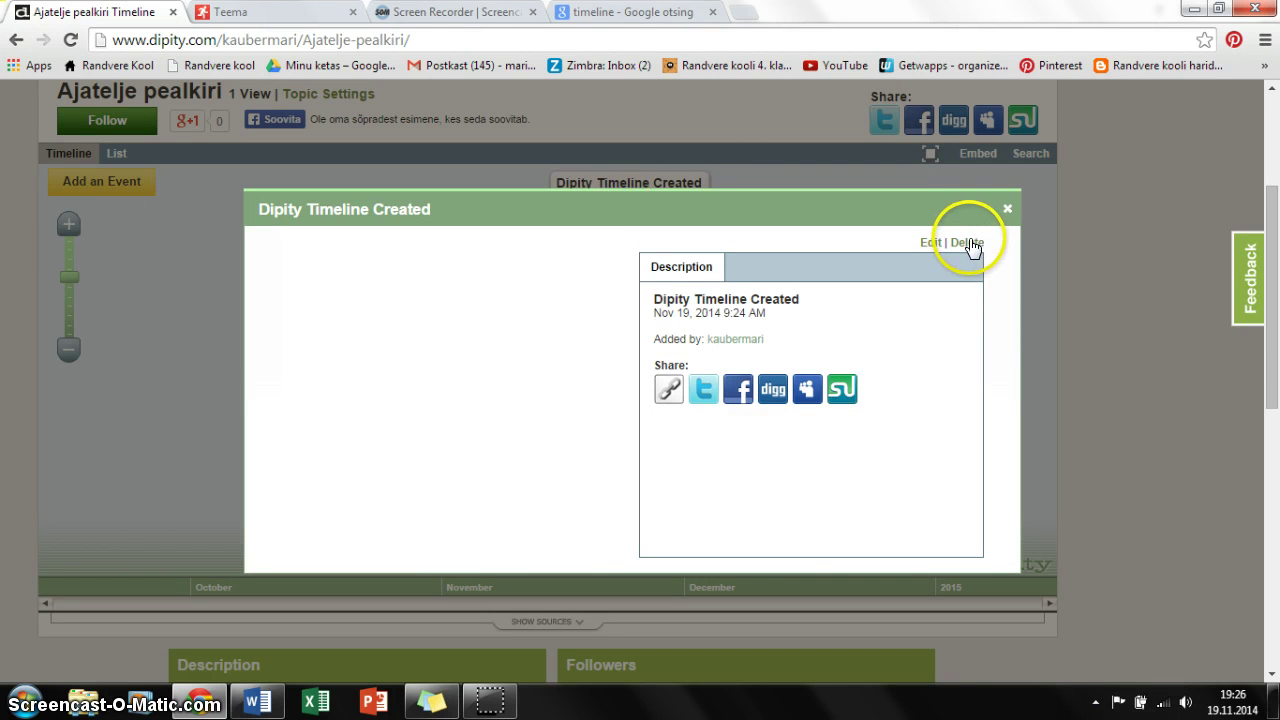
left_click(968, 243)
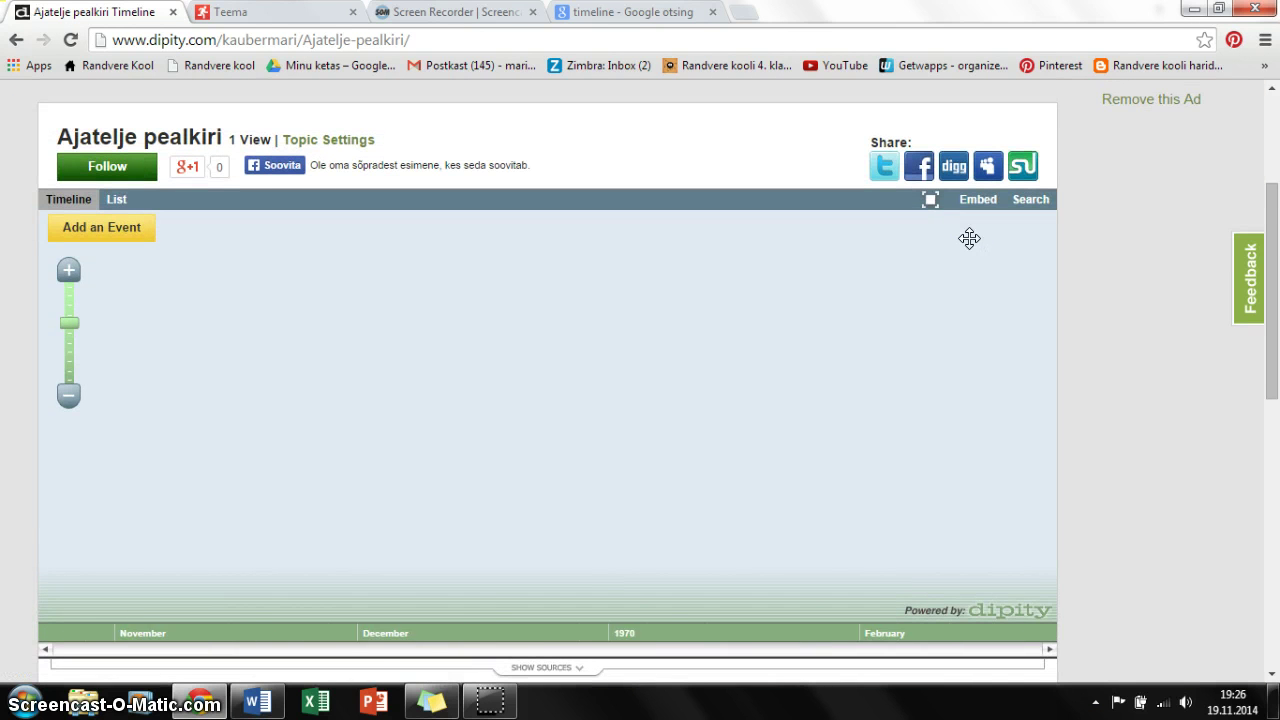
- Start a new timeline event titled "konkreetse sündumuse pealkirja" and date it 1982
left_click(666, 618)
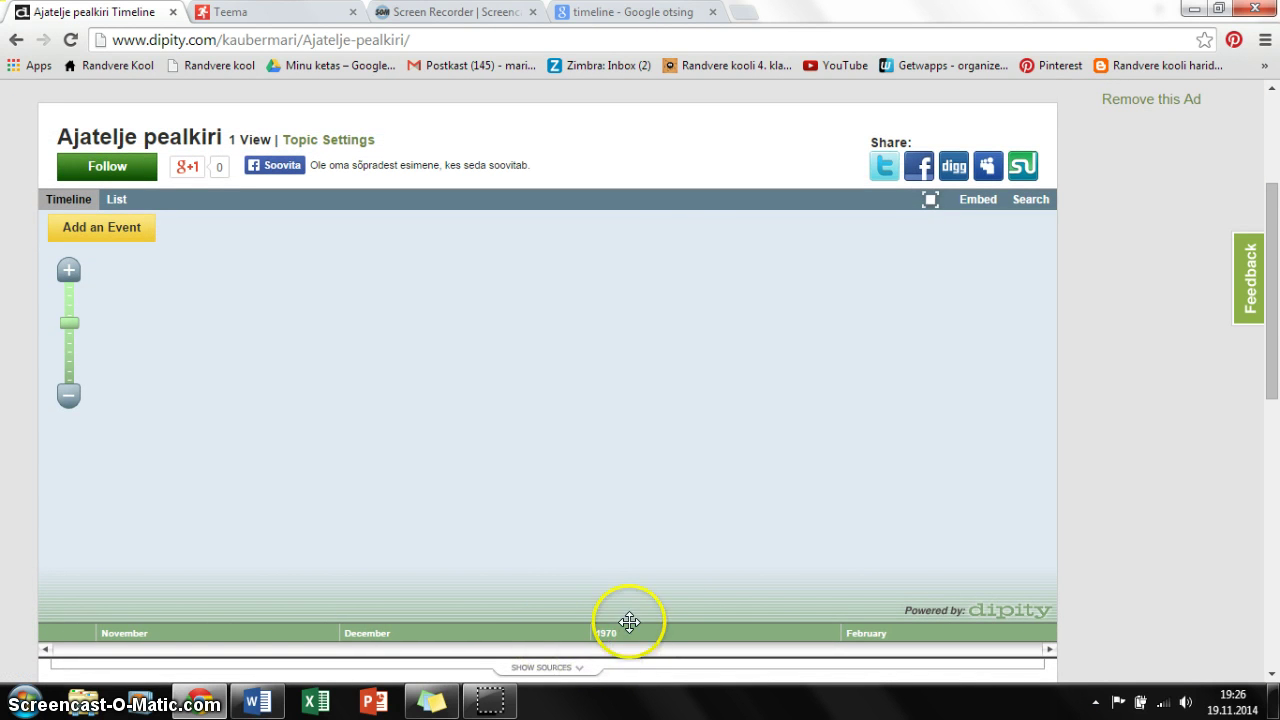
scroll(625, 617, "down", 1)
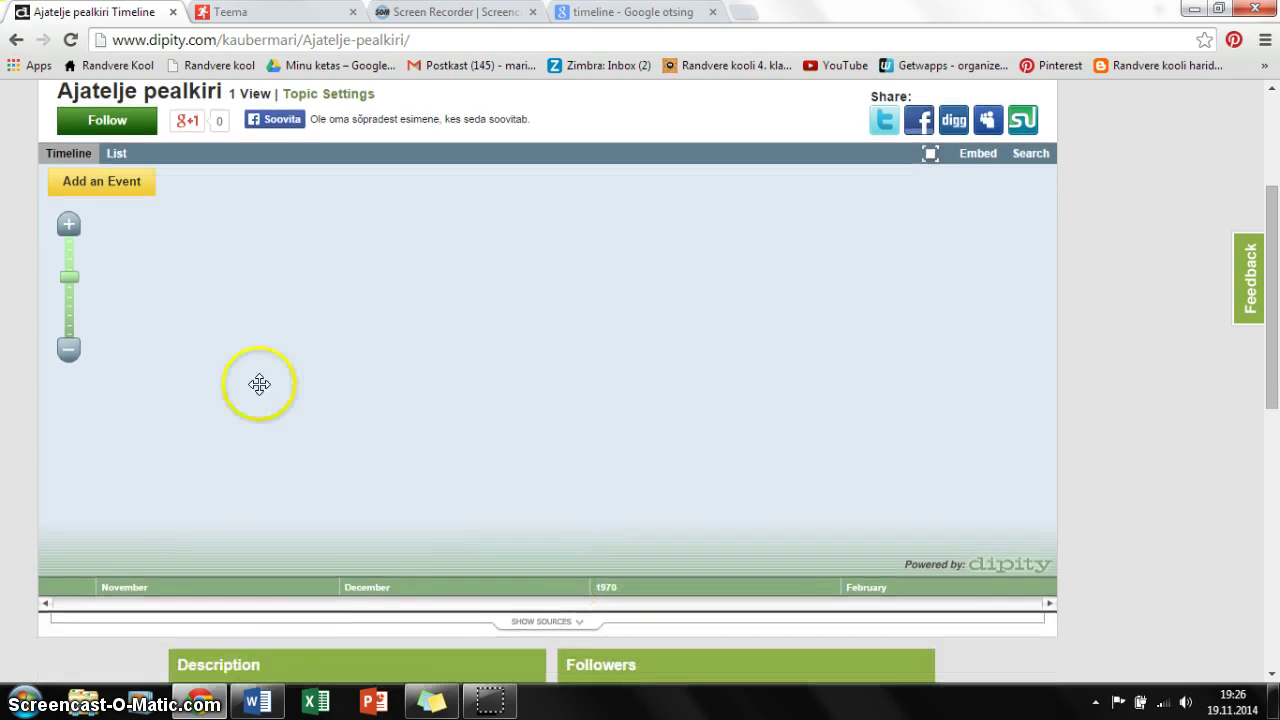
left_click(129, 199)
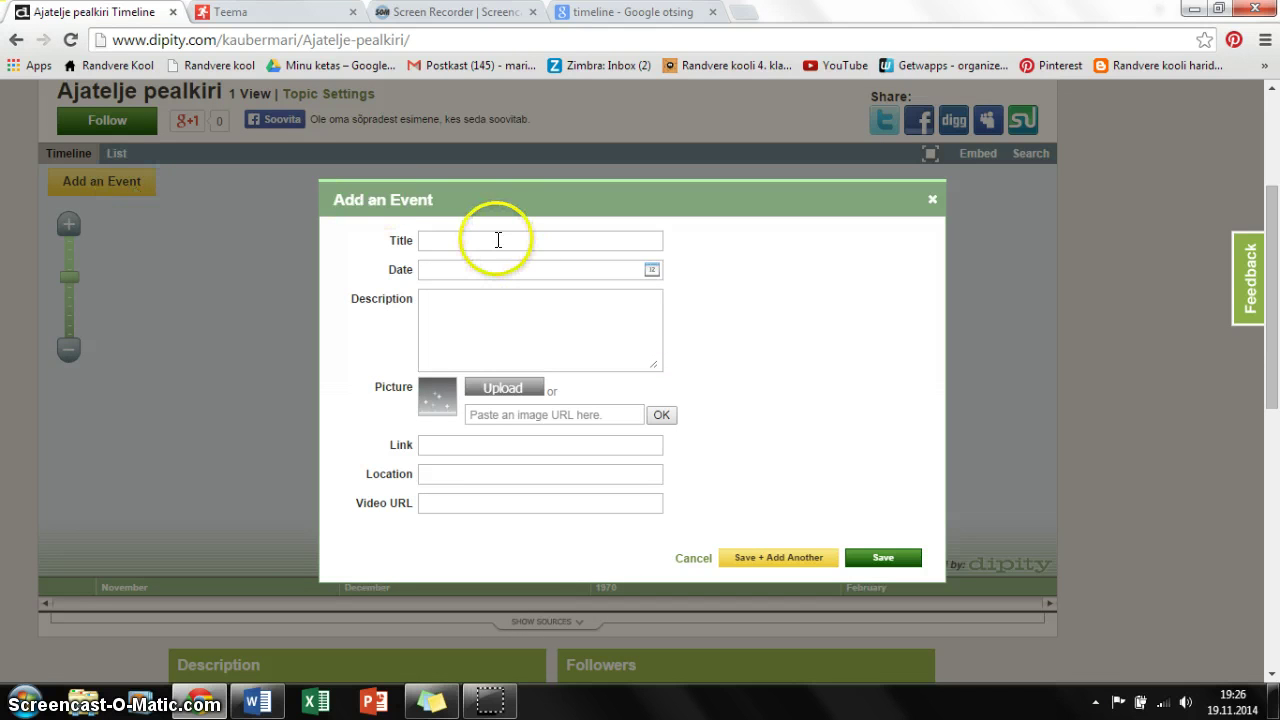
left_click(497, 240)
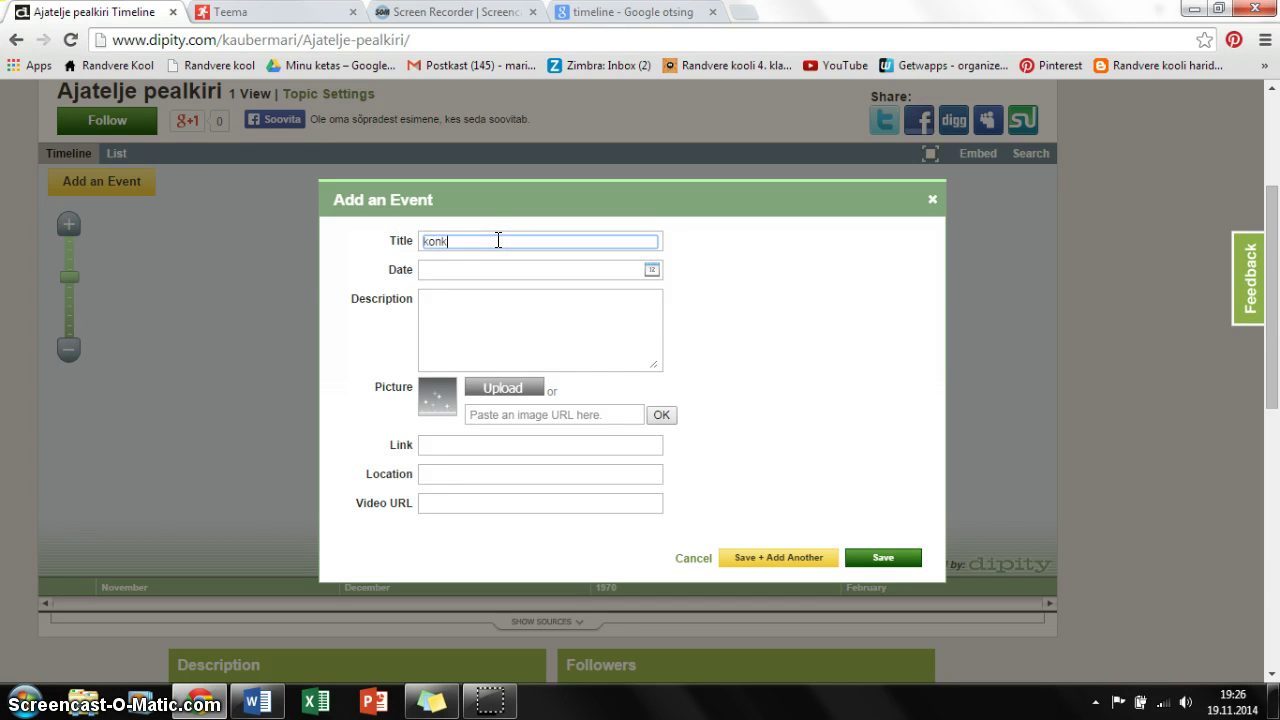
type("konkreetse sündumuse pealkirja")
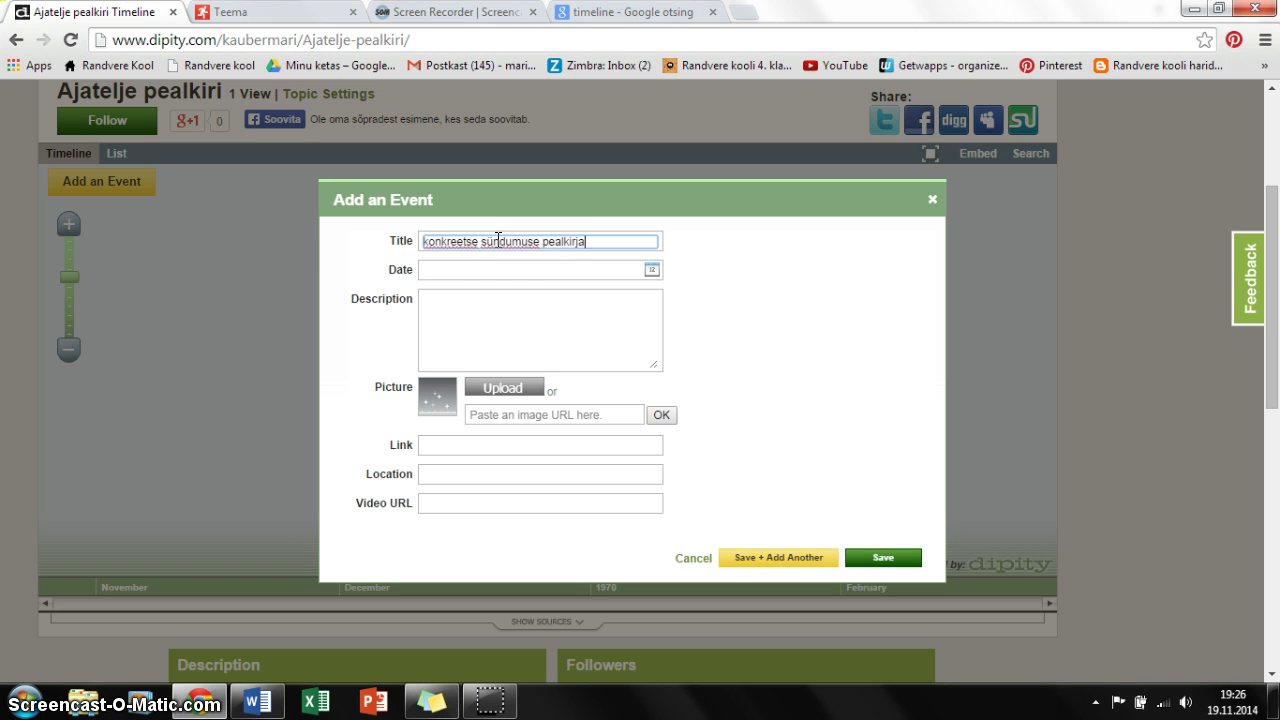
left_click(490, 269)
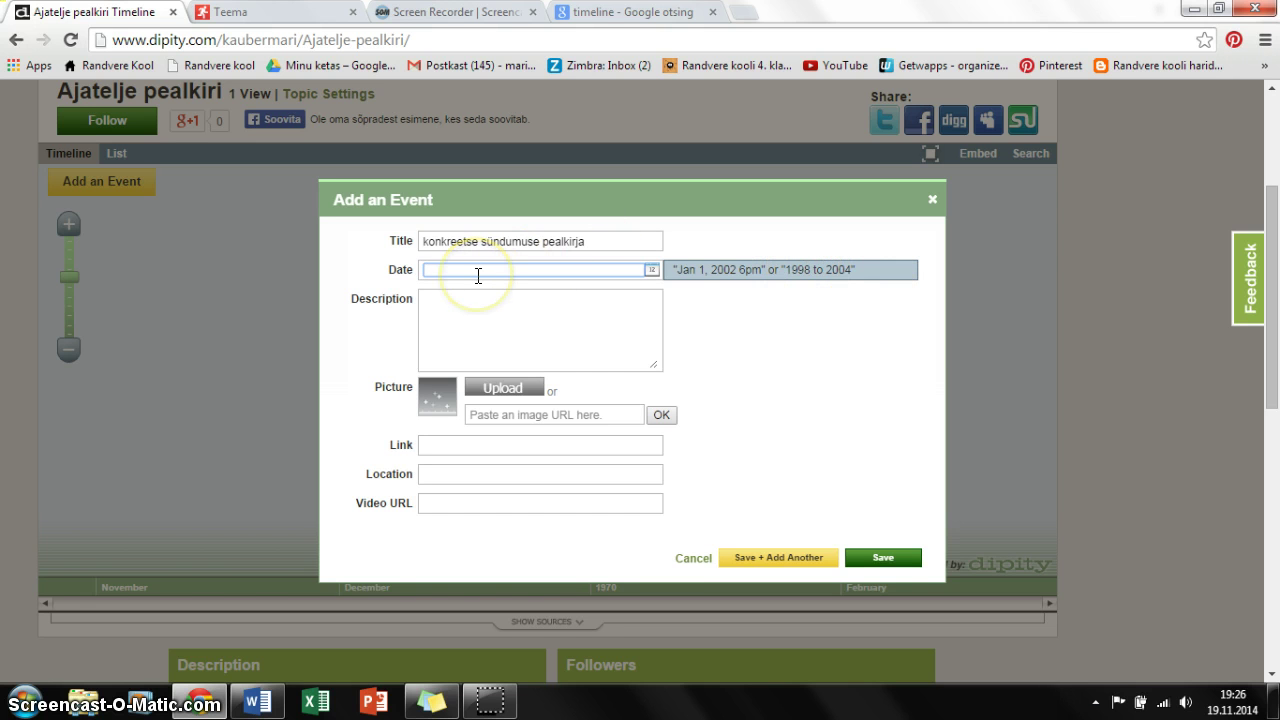
type("1982")
- Describe the 1982 event as "Siin pikemalt lahti kirjutada, mis konkreetselt sellel kuupäeval toimus." and save it, continuing with another new event
left_click(463, 310)
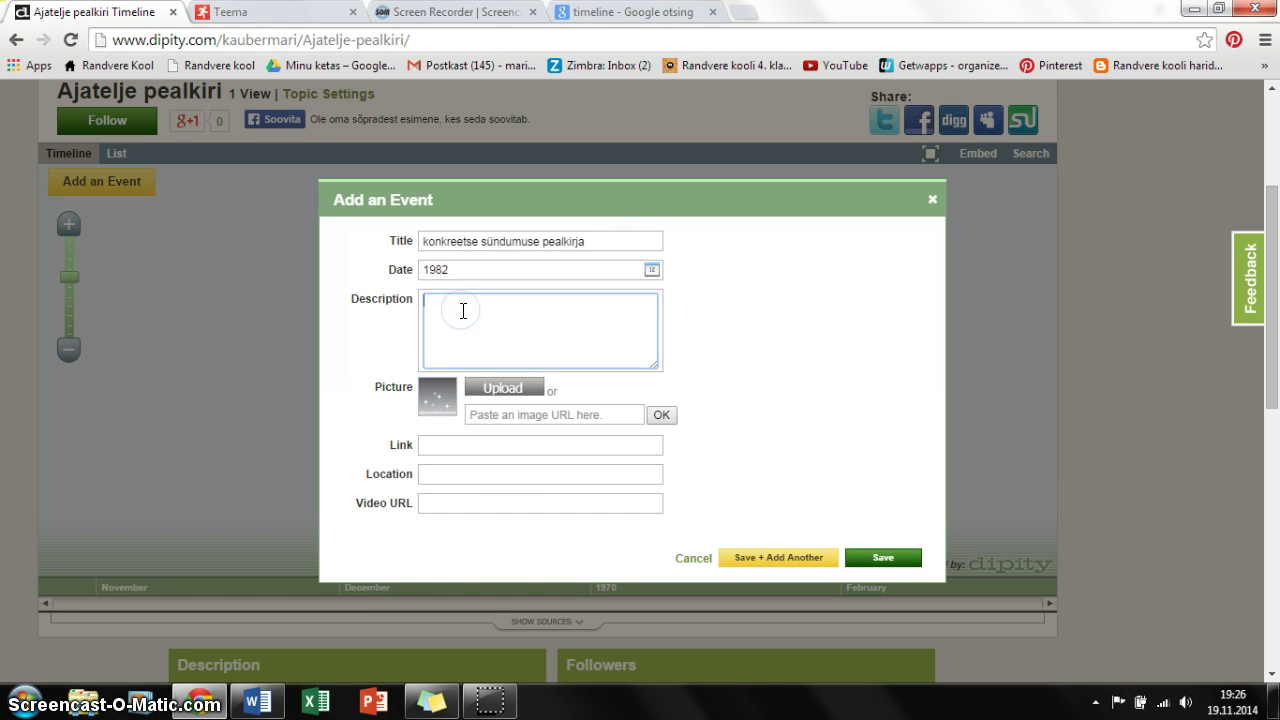
type("Siin pikemalt lahti")
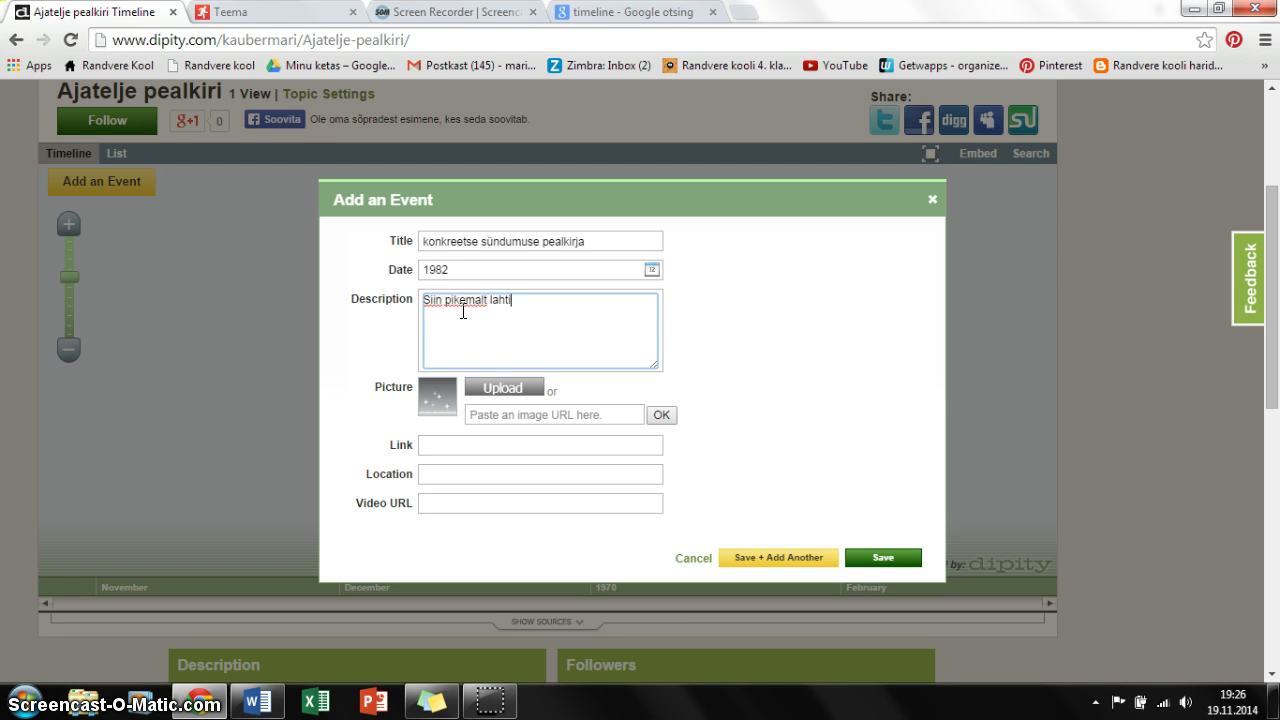
type(" kirjutada, mis konkreet")
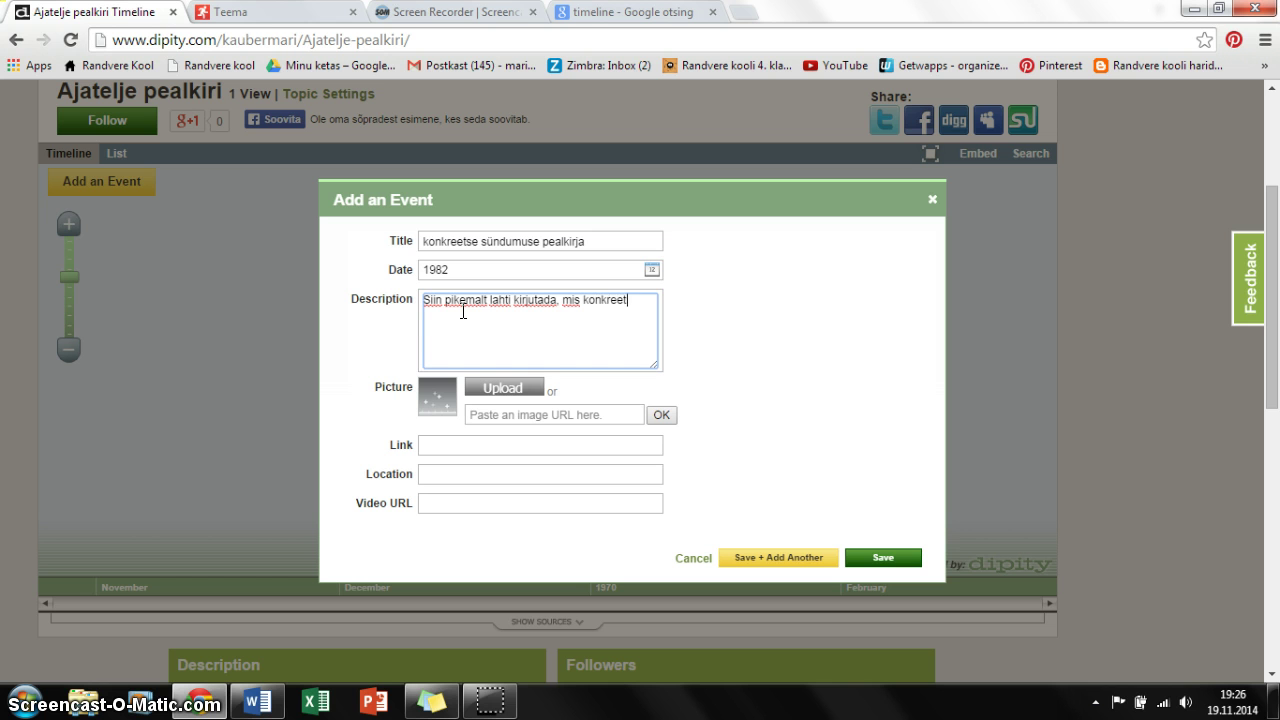
type("selt sellel kuupäeval to")
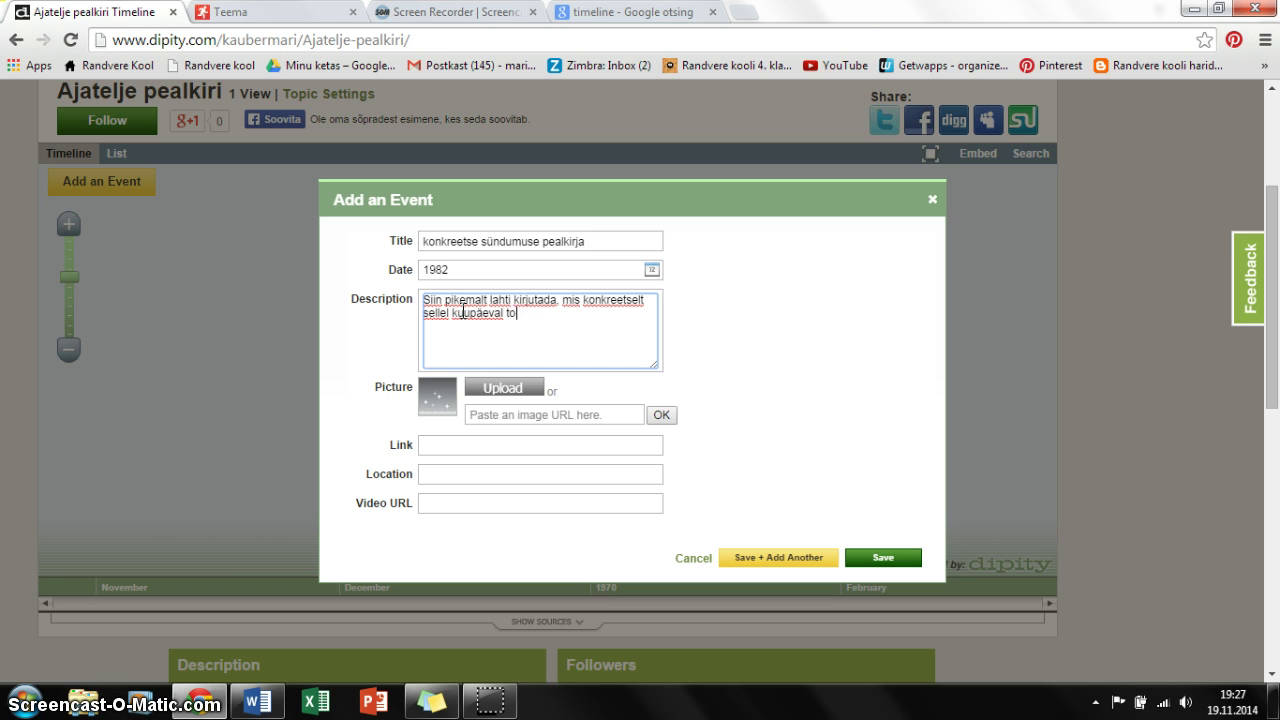
type("imus.")
left_click(760, 563)
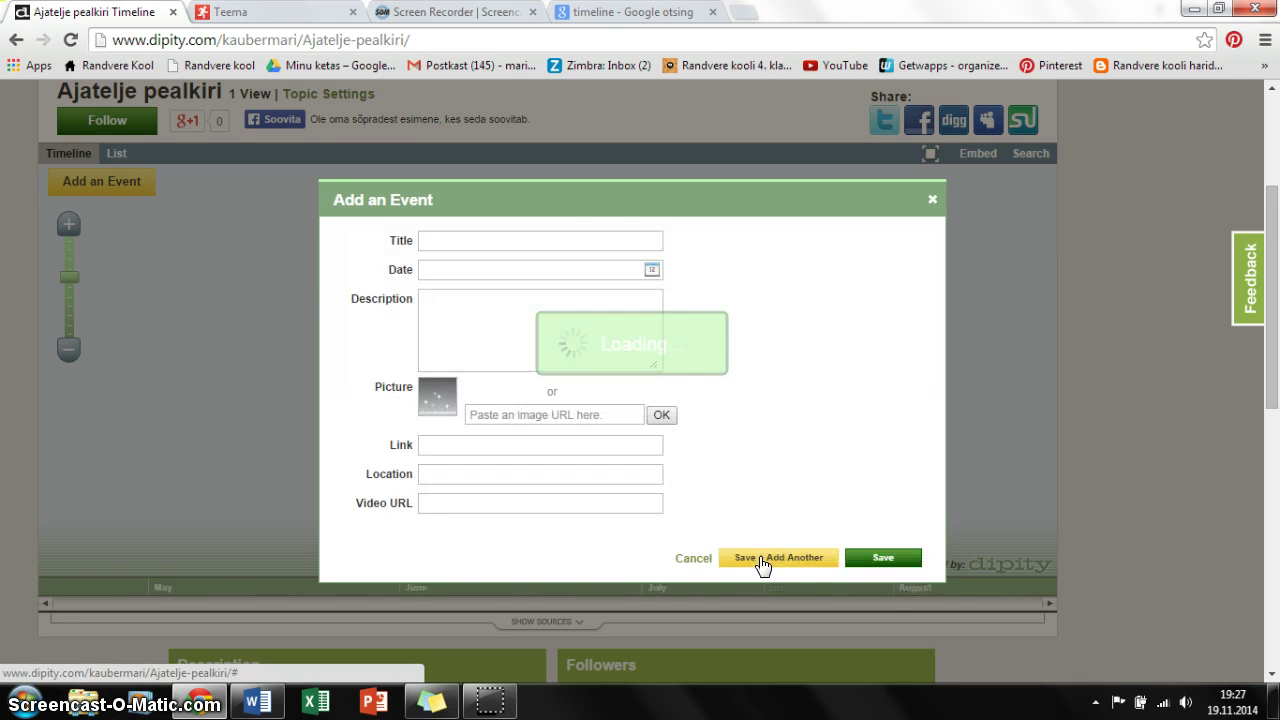
- Title the second event "Järgmise sündmuse pealkiri" and date it 1984
left_click(556, 240)
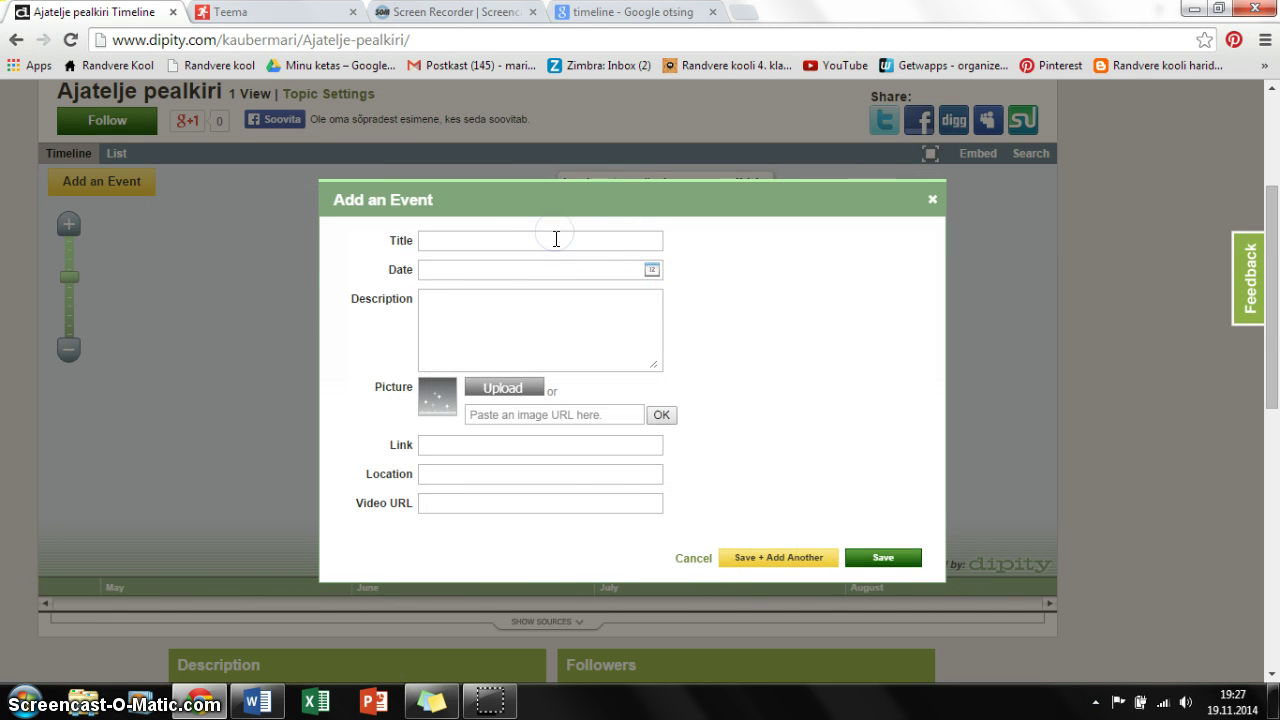
type("Jär")
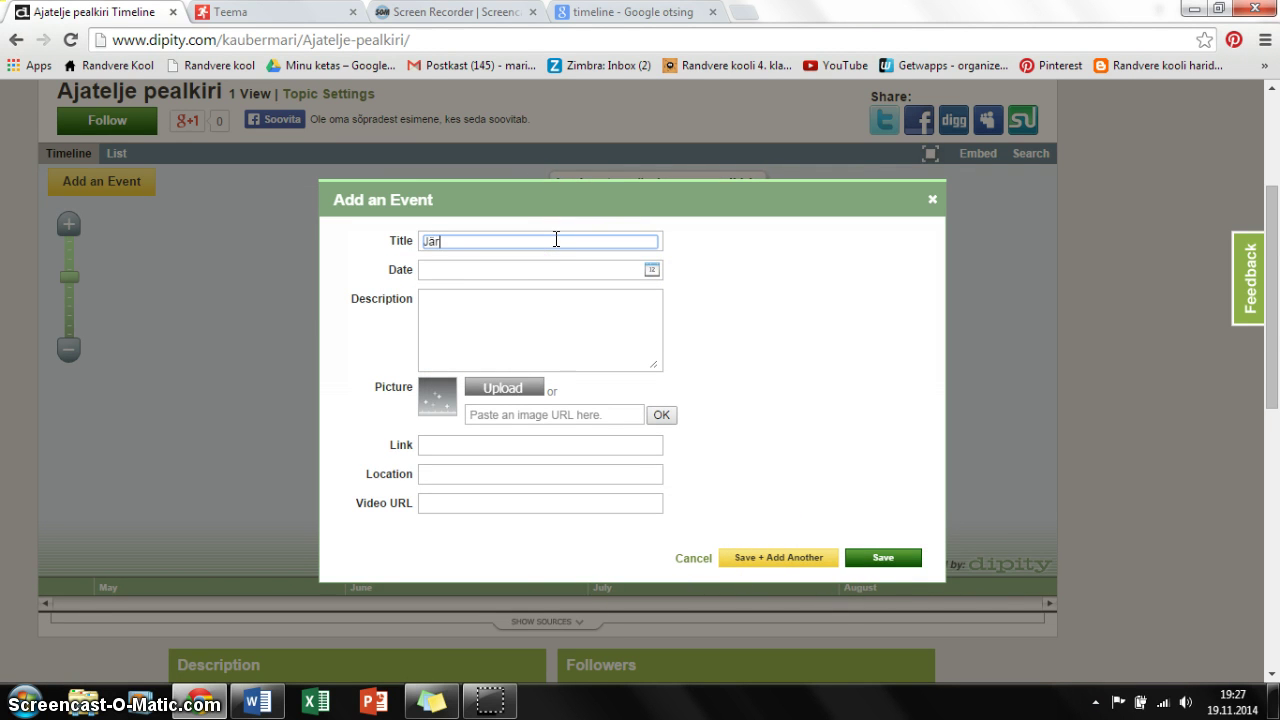
type("gmise sünduse")
type("use pealk")
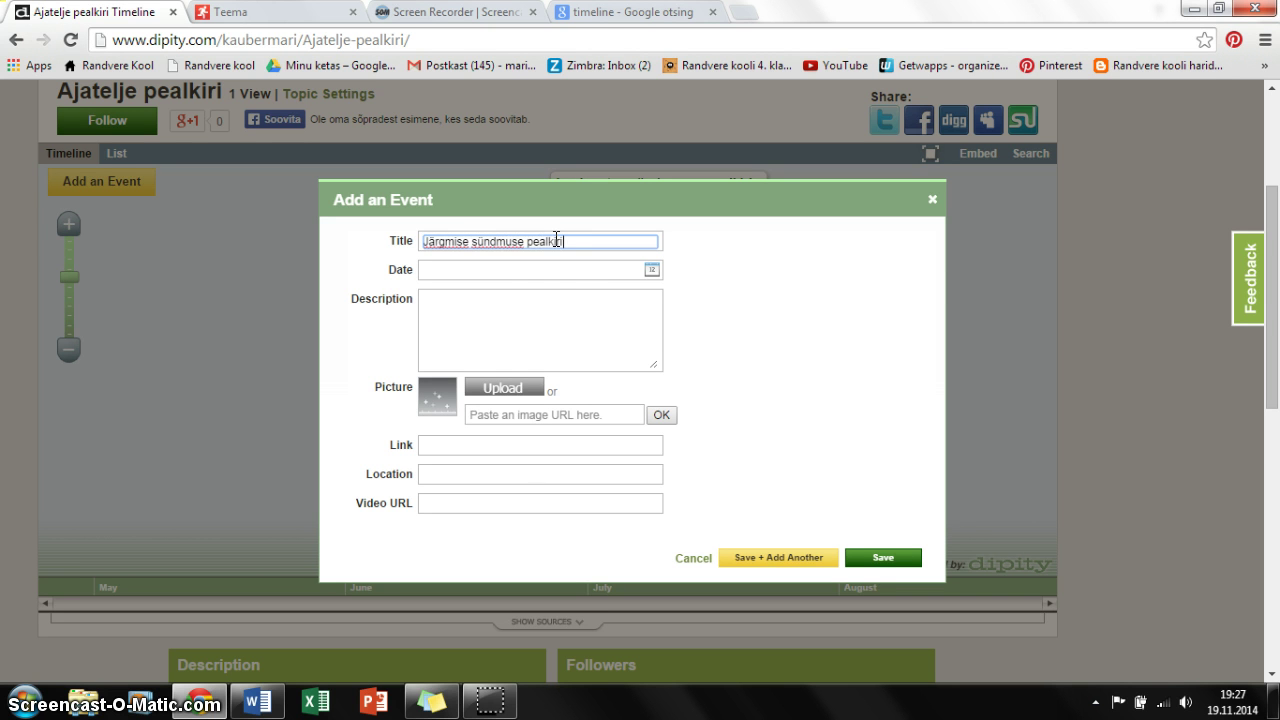
type("iri")
left_click(538, 268)
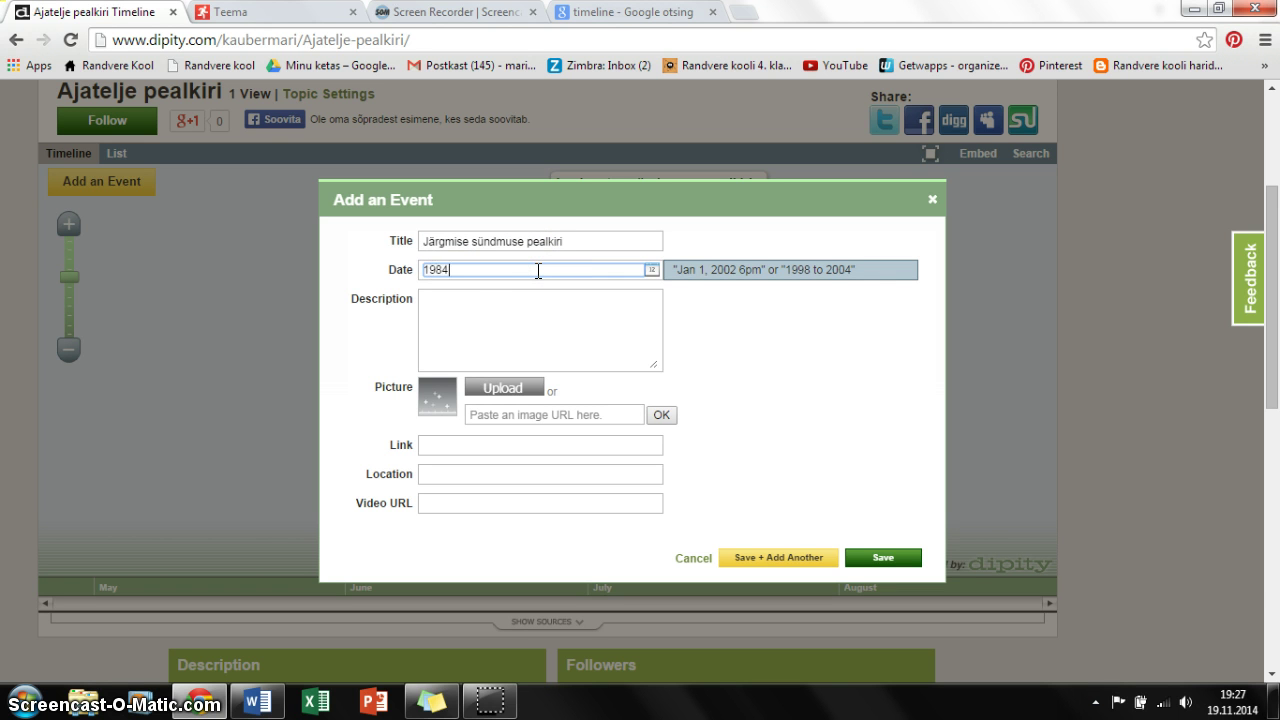
- Describe the 1984 event as "Kirjeldad täpsemalt, mis sel ajal juhtus või toimus." and save it to the timeline
left_click(503, 331)
type("Ki")
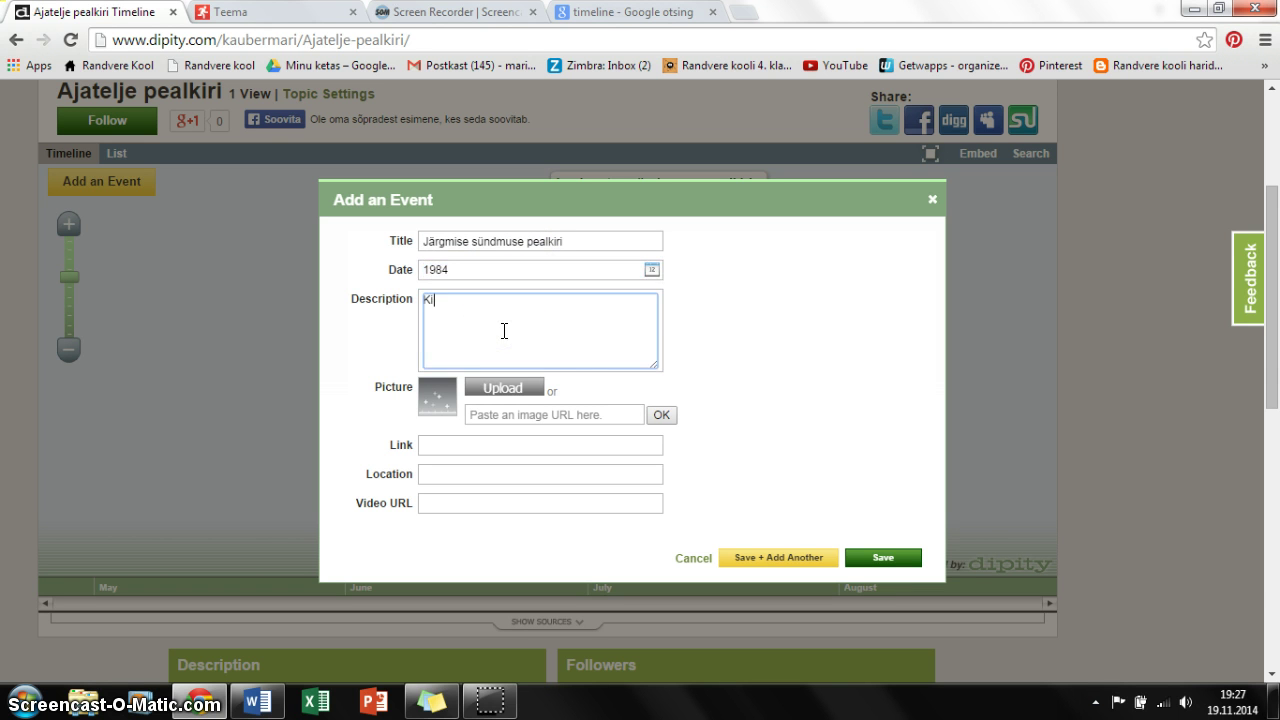
type("rjeldad täpsemalt, mis ")
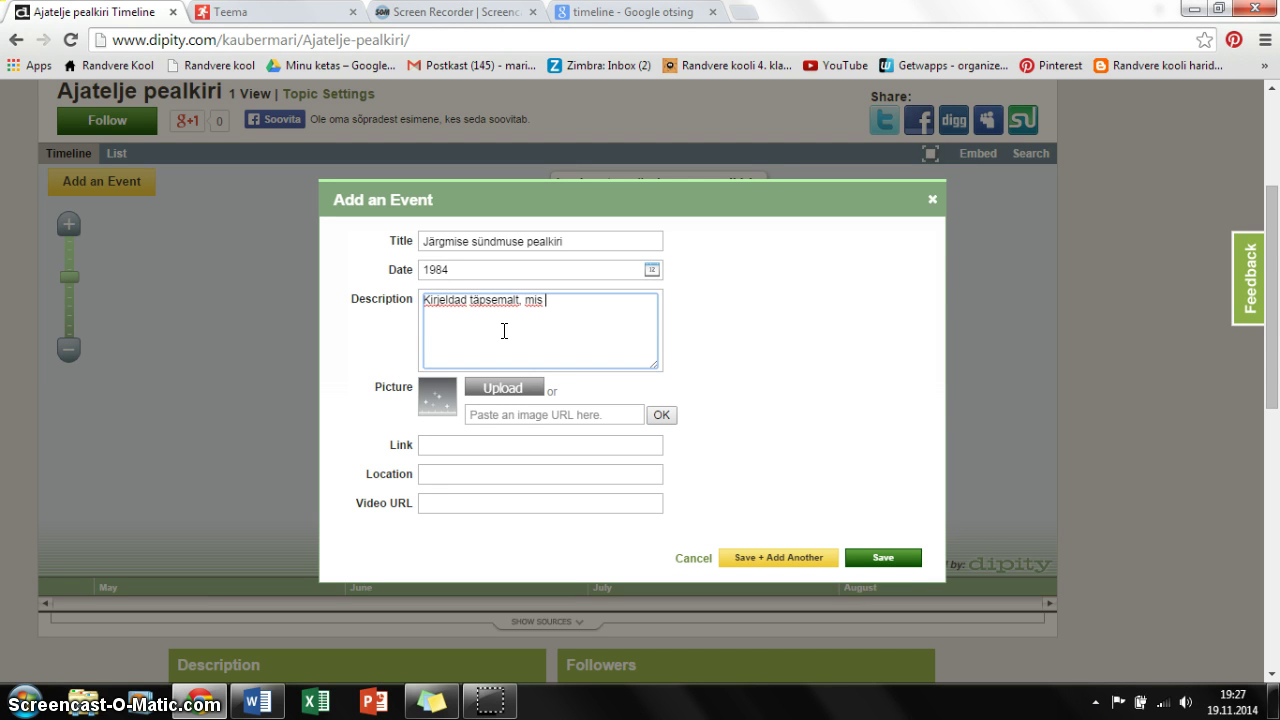
type("sel ajal")
key("BackSpace")
key("BackSpace")
key("BackSpace")
key("BackSpace")
key("BackSpace")
type("sel ajal juhtus või toimus.")
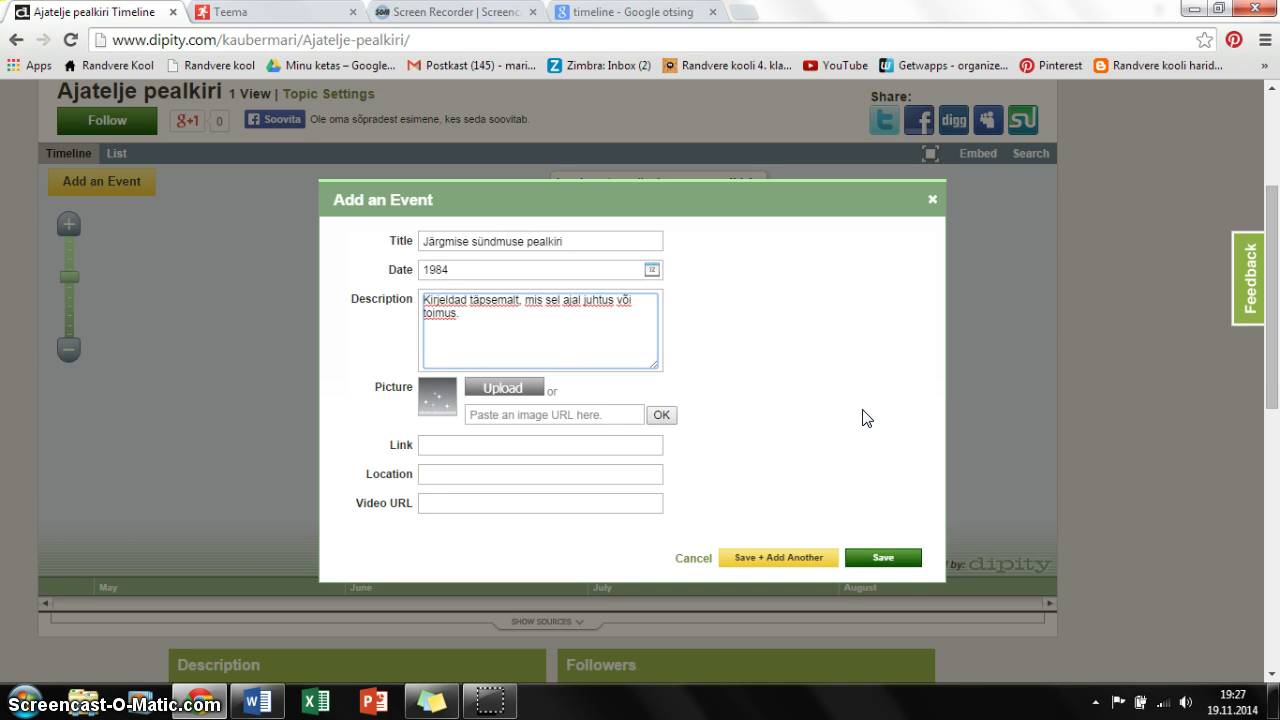
left_click(897, 505)
left_click(886, 558)
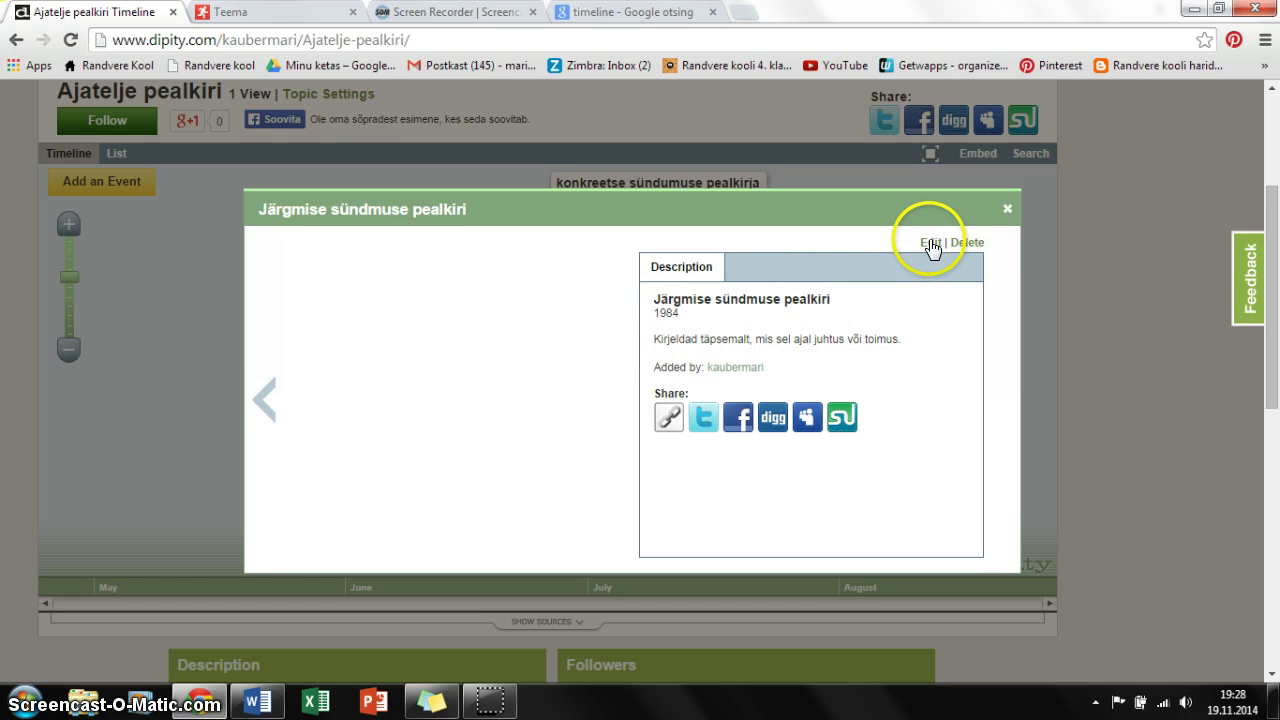
- Append "Lisad täpsustused." to the description of the 1984 event, save the edit and close the event
left_click(930, 242)
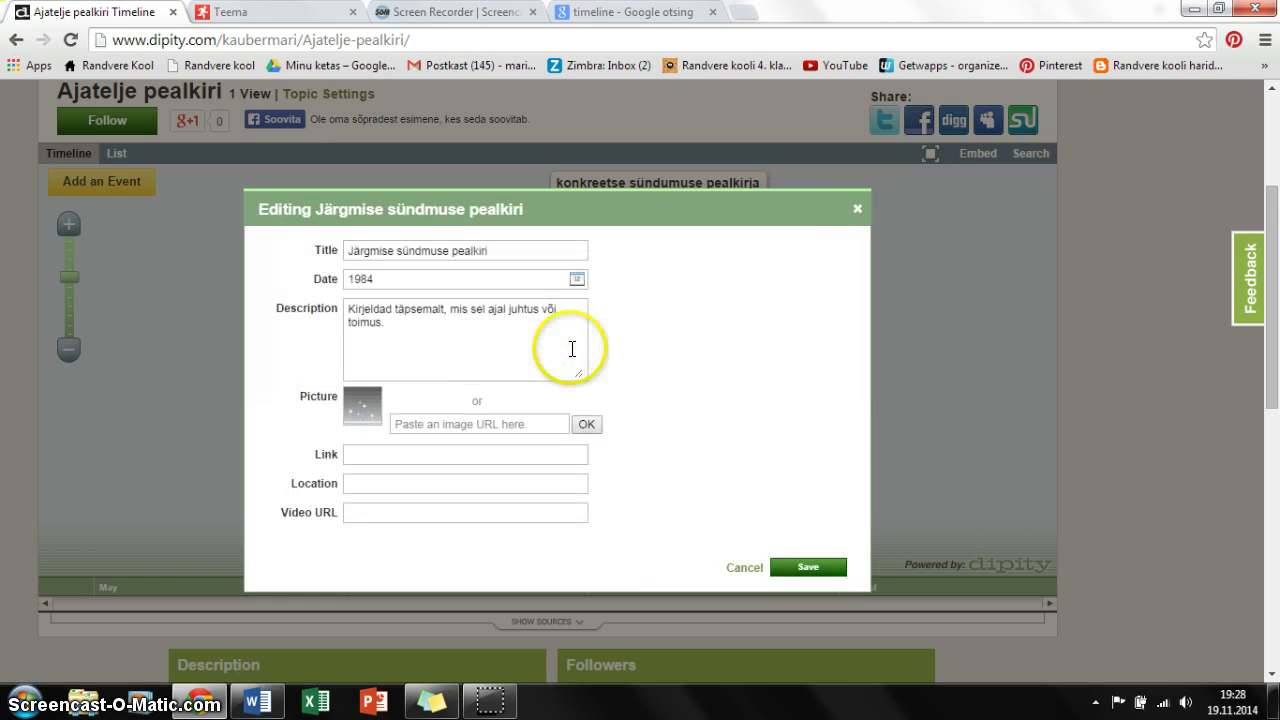
left_click(409, 327)
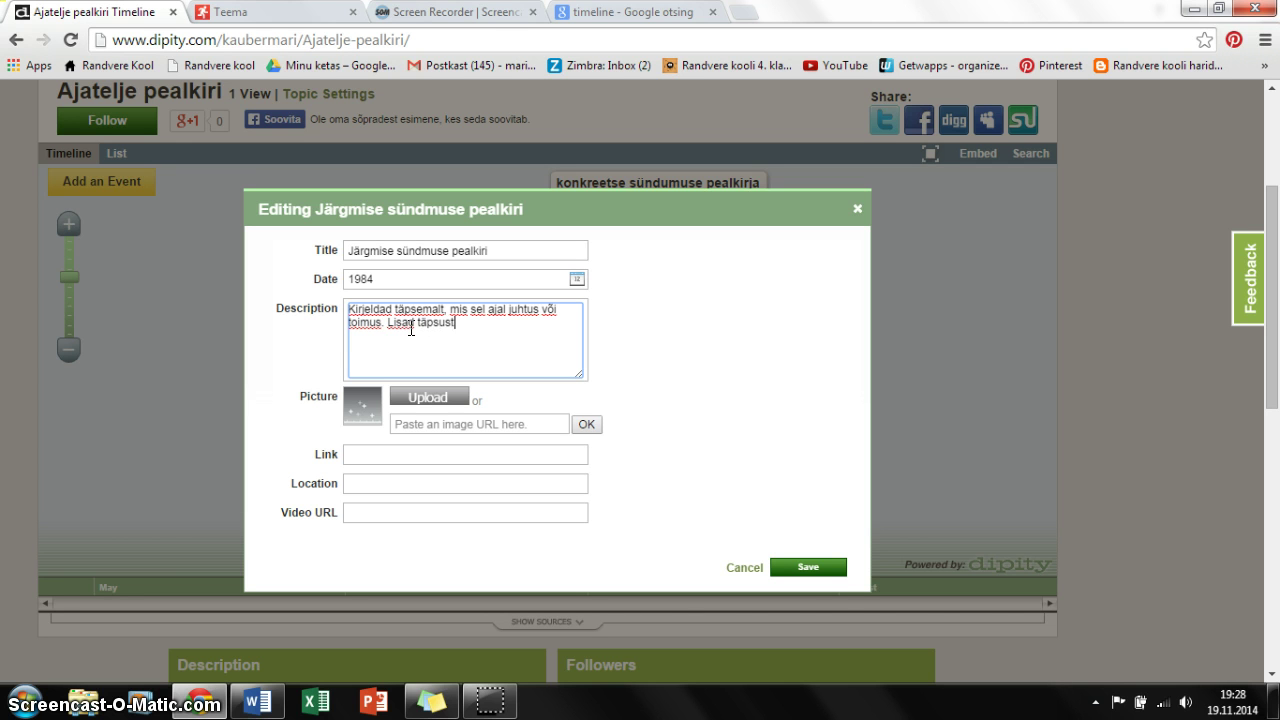
left_click(805, 567)
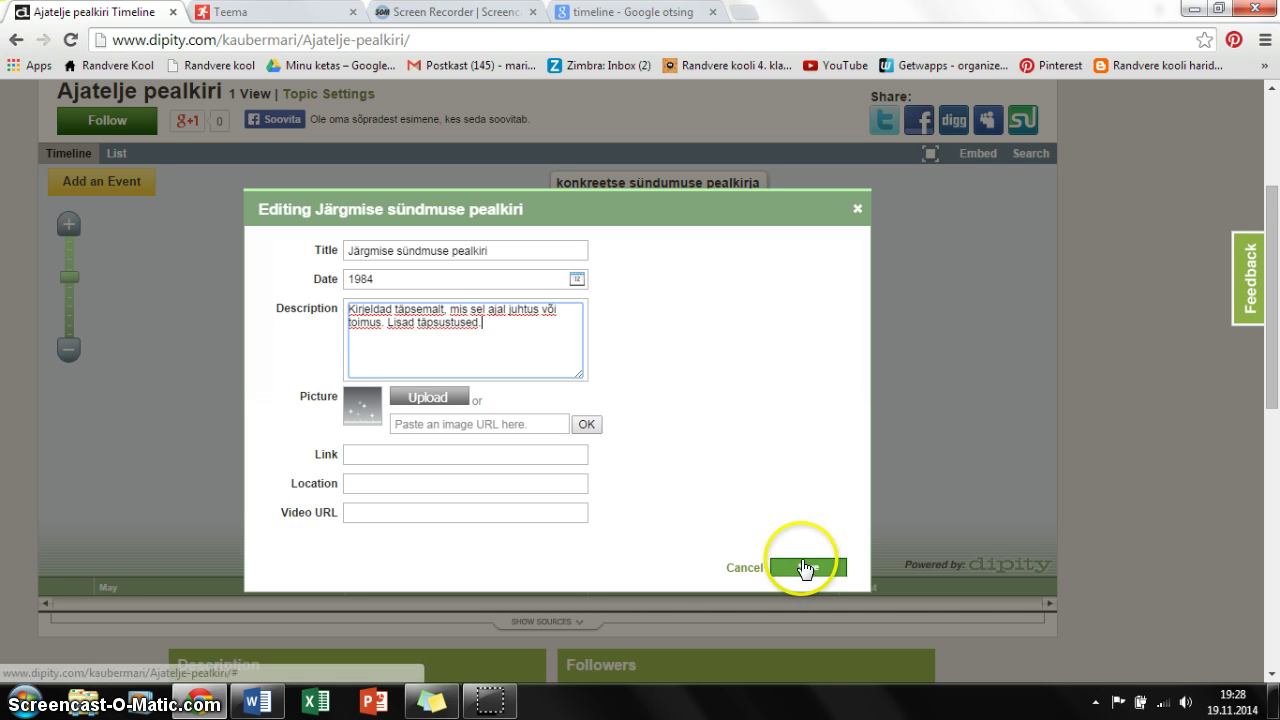
left_click(805, 567)
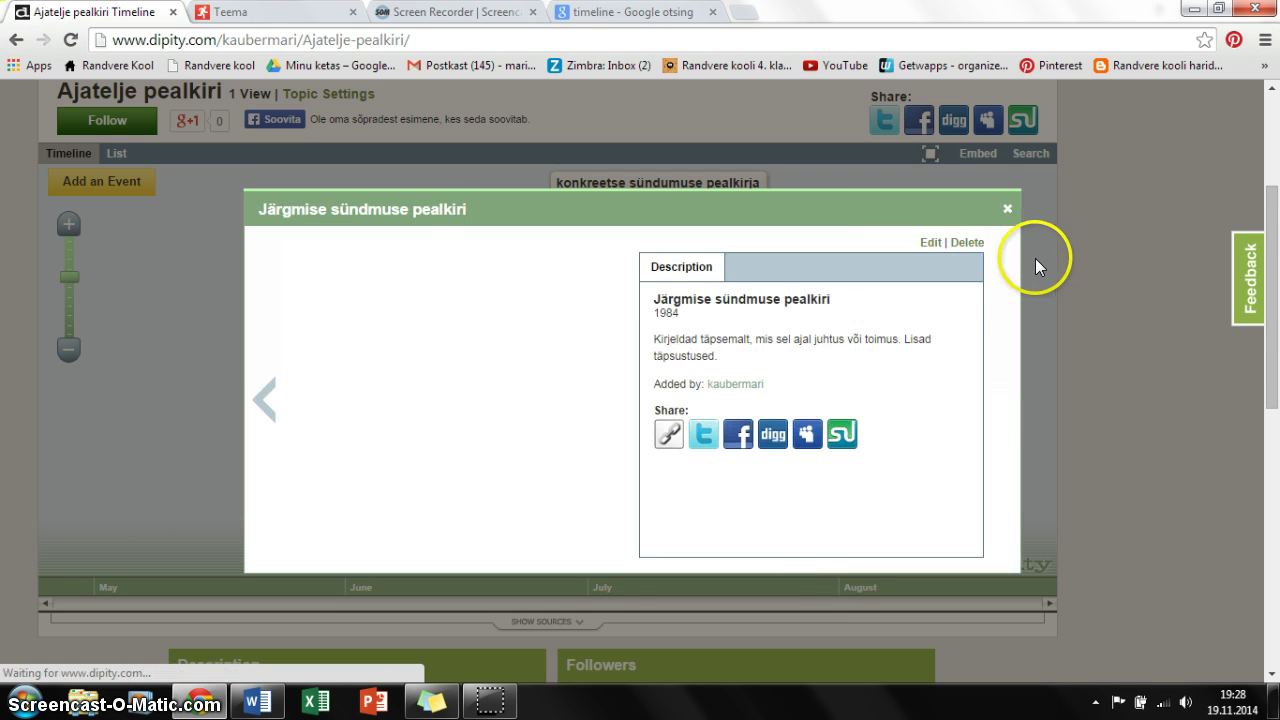
left_click(1005, 212)
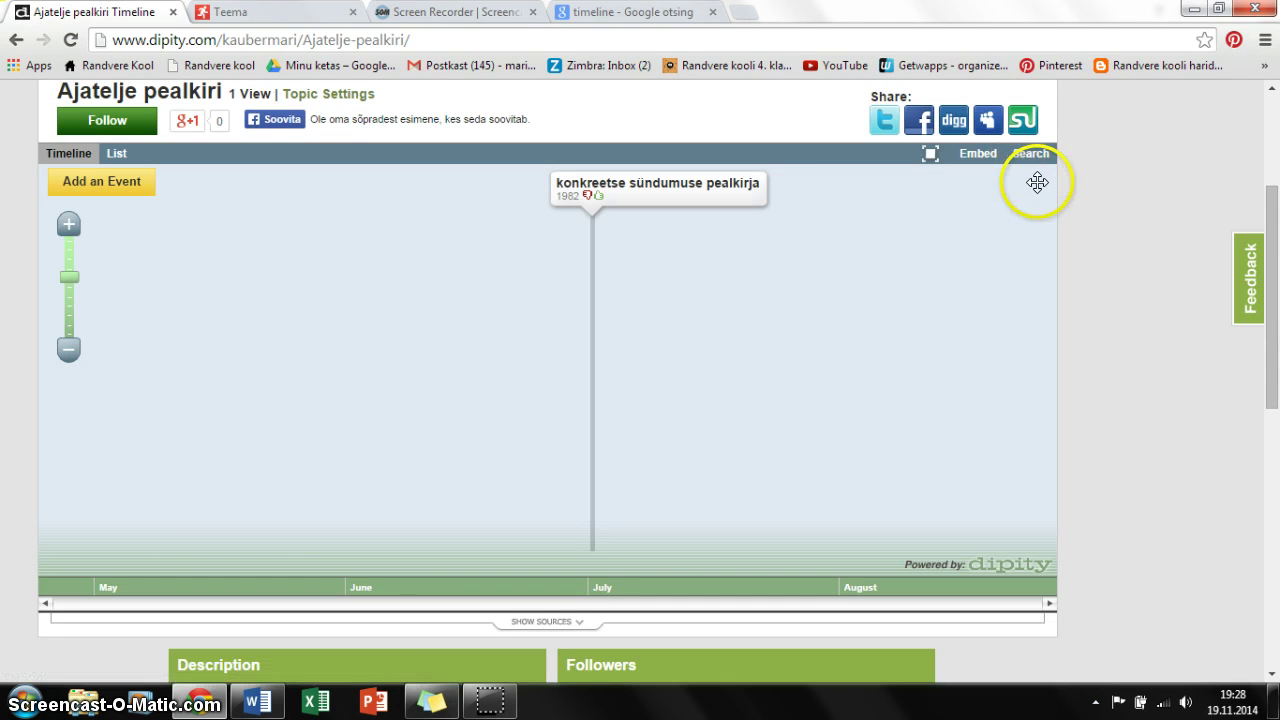
- Zoom the timeline out until the 1982 and 1984 events fit together, and review the details of the 1982 event
left_click(69, 224)
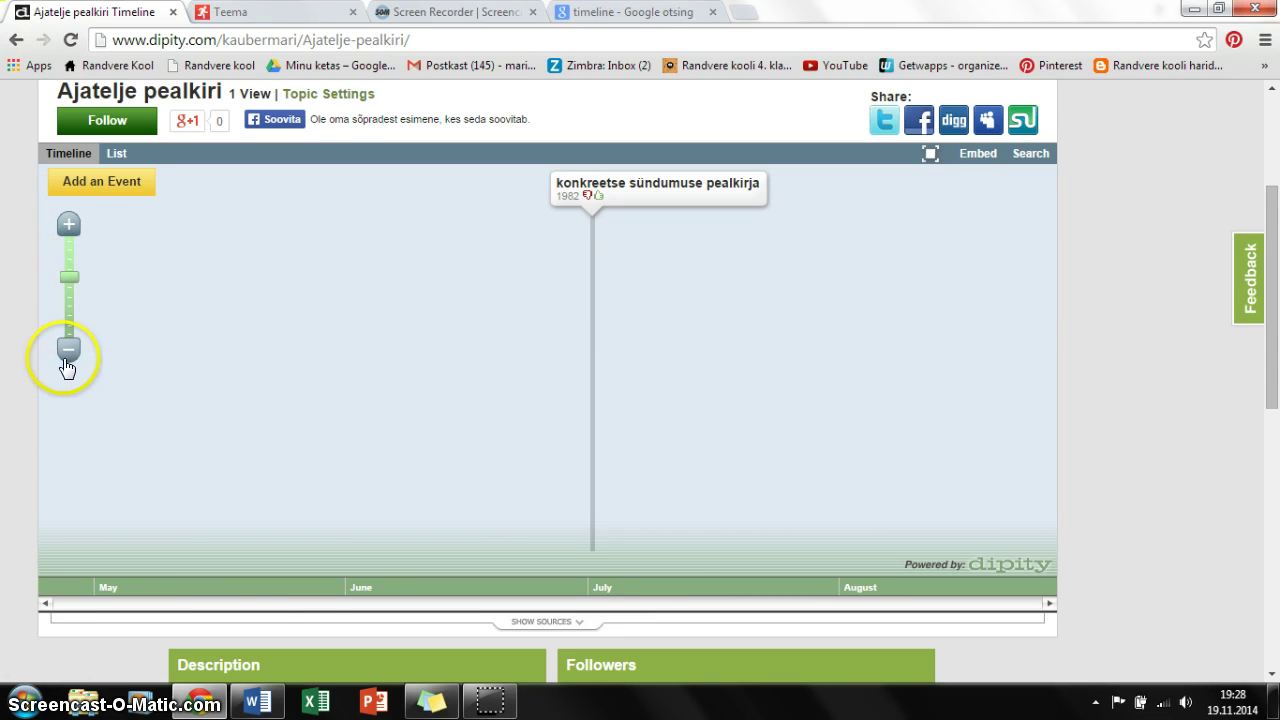
left_click(72, 348)
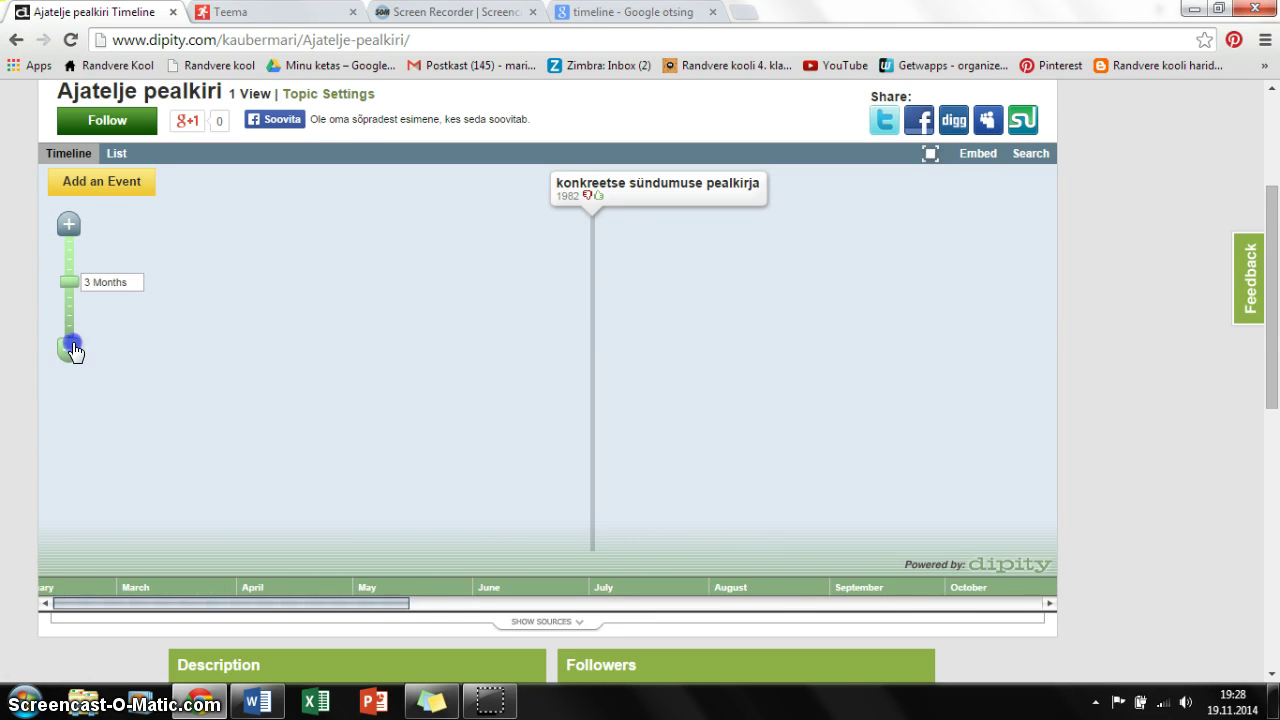
left_click(72, 348)
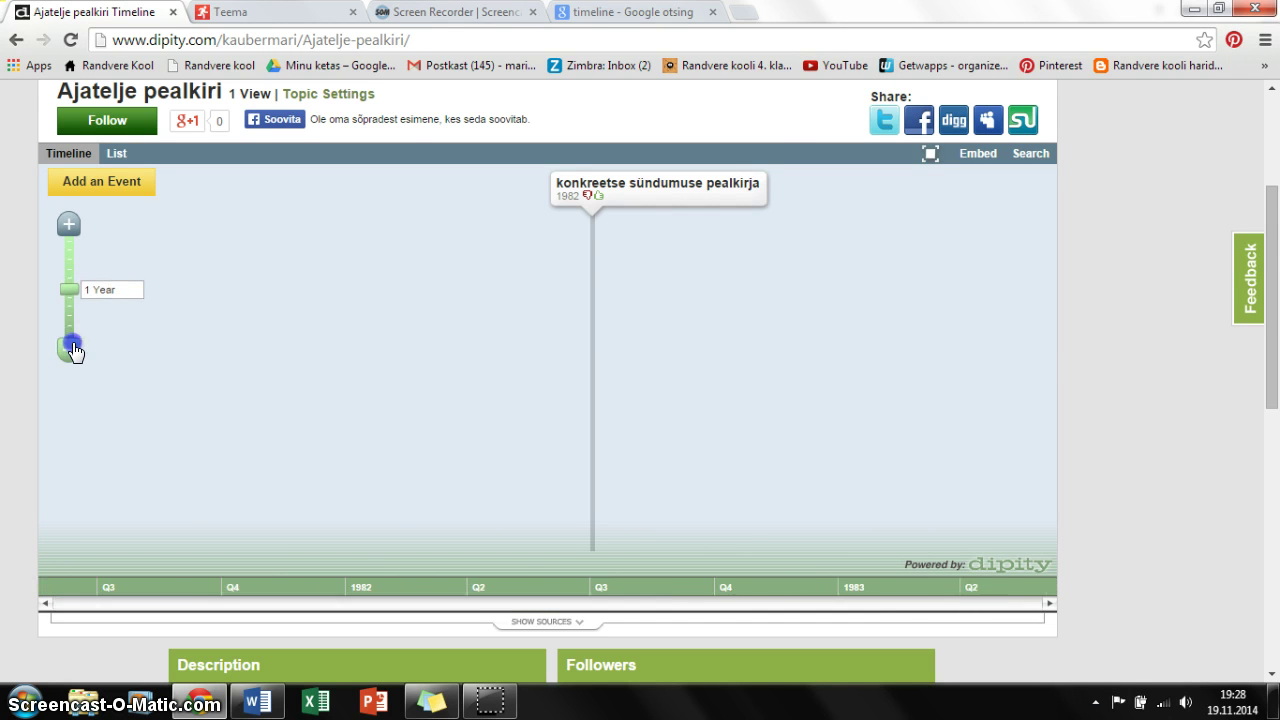
left_click(72, 348)
left_click(67, 292)
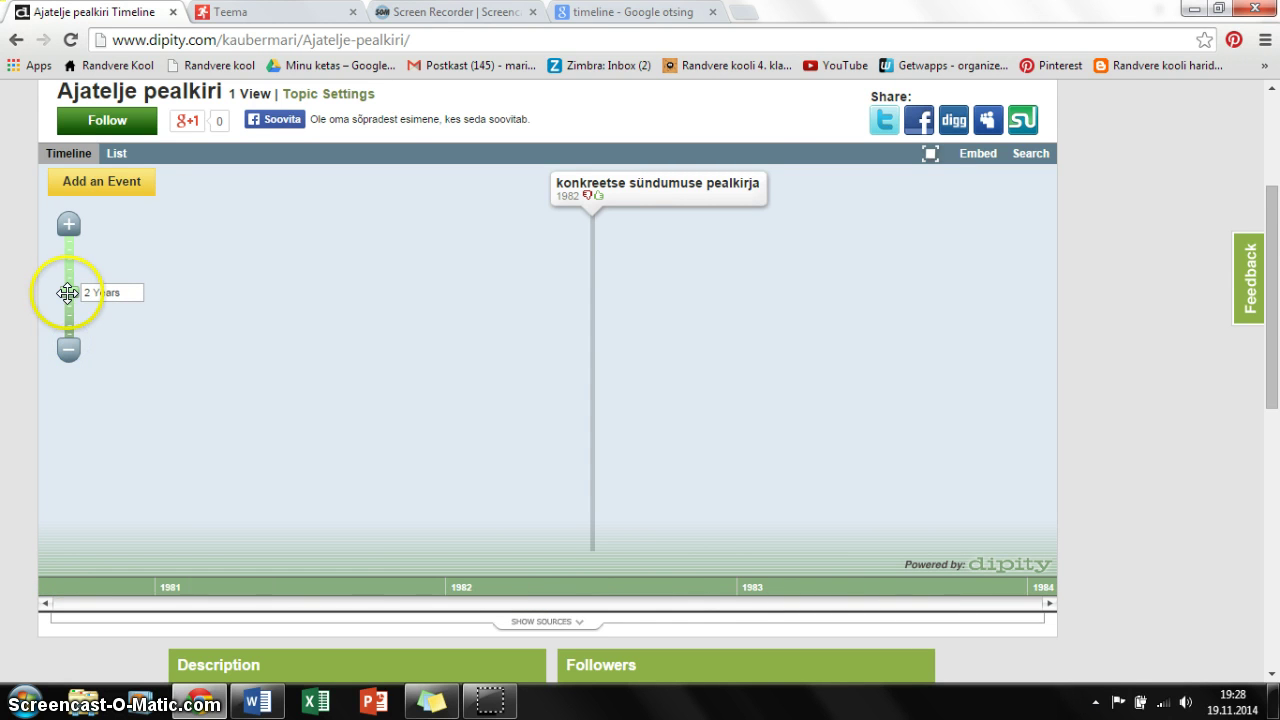
left_click_drag(67, 292, 68, 300)
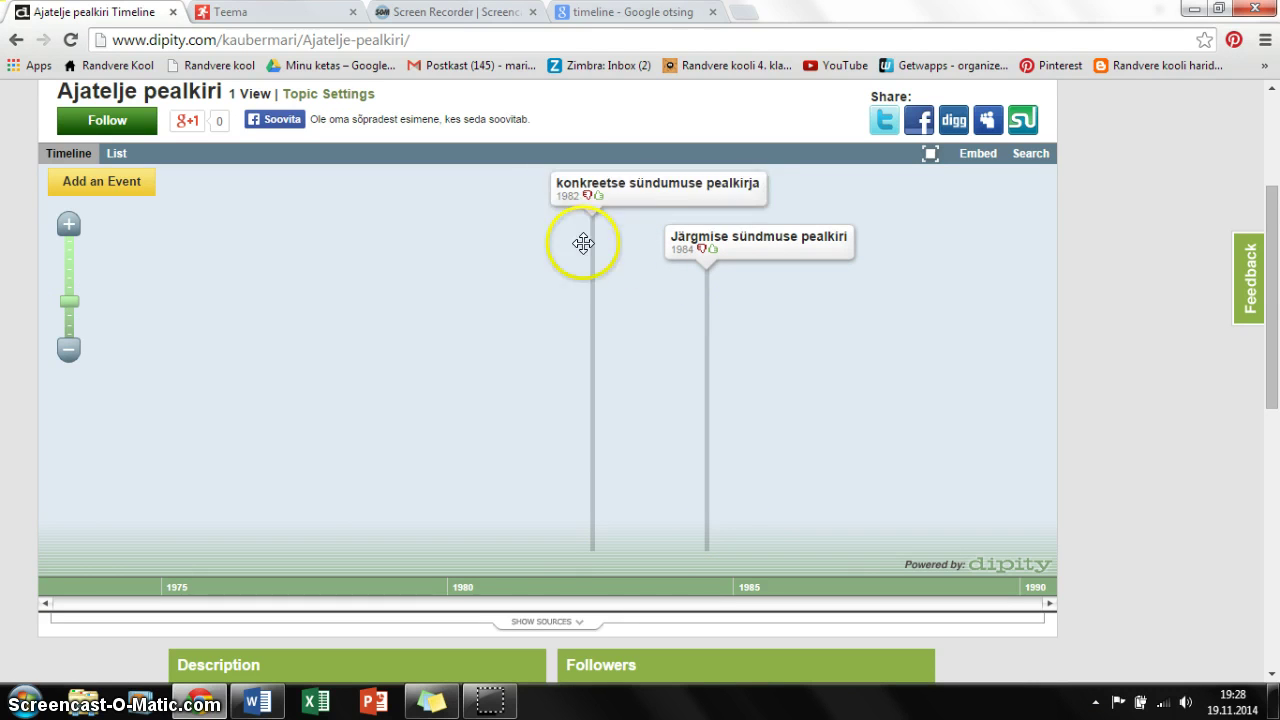
left_click(655, 191)
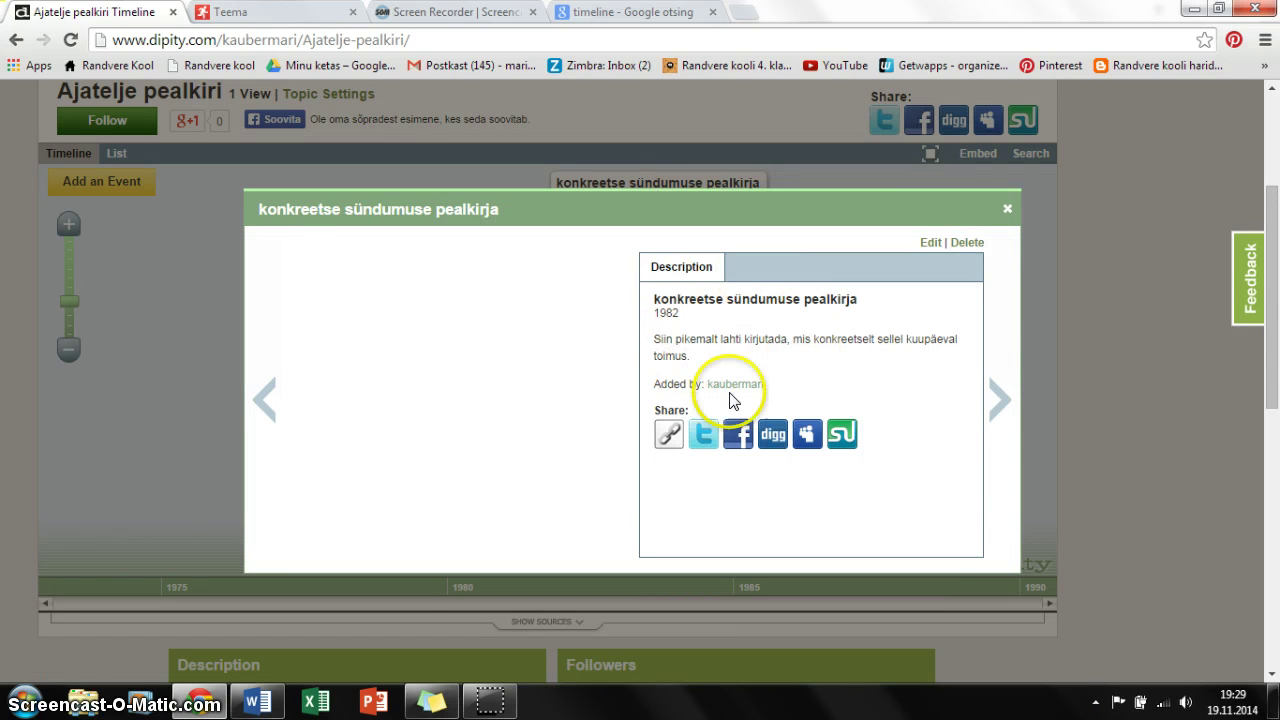
left_click(1008, 211)
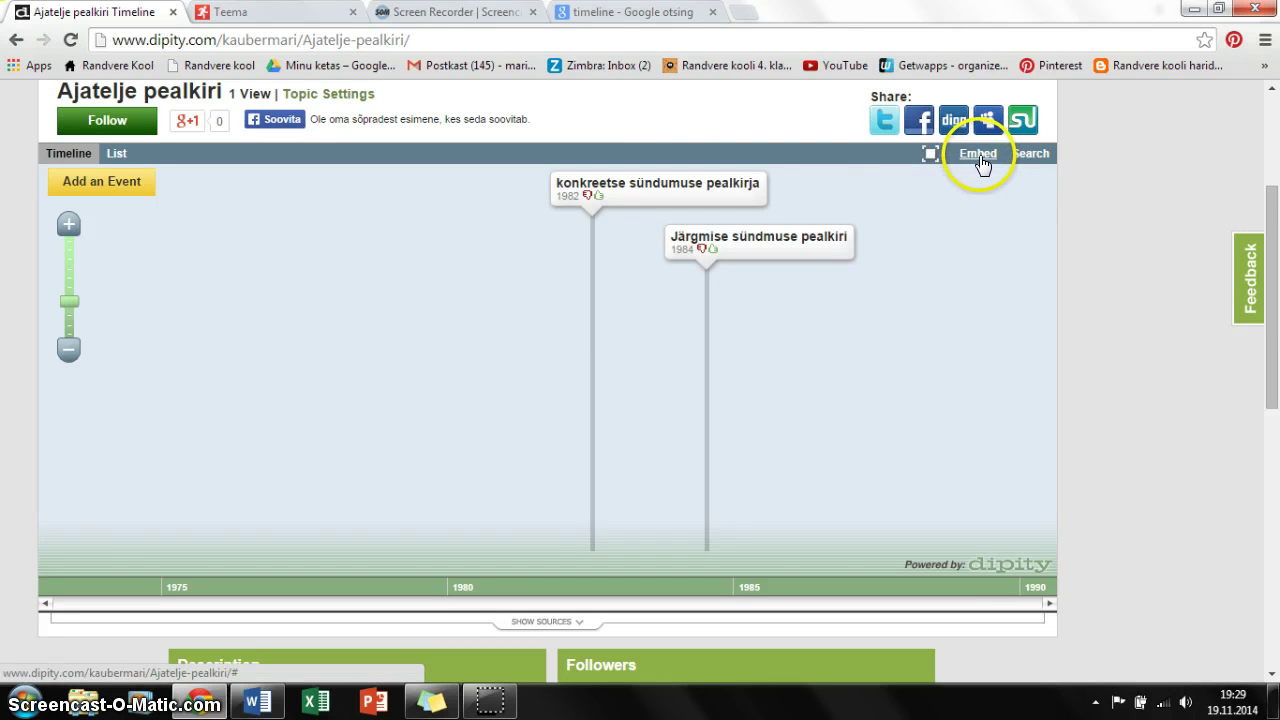
- Copy the embed code of the timeline with its default display settings
left_click(979, 157)
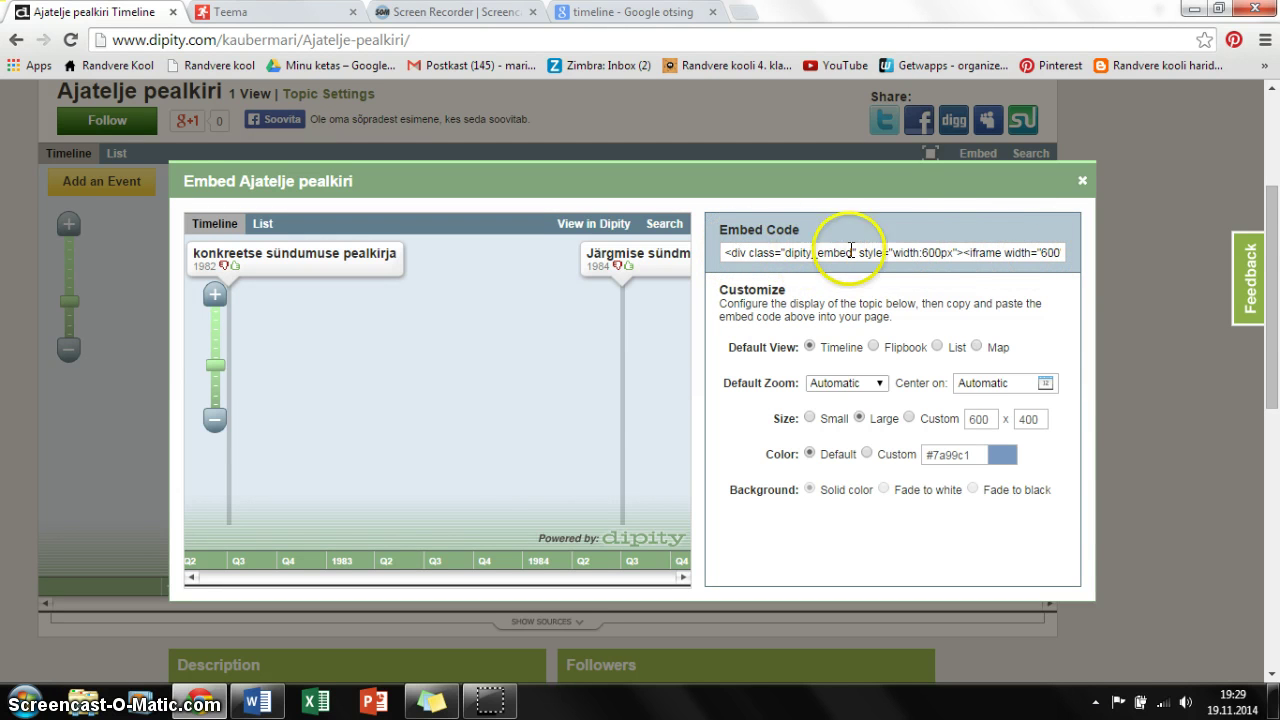
left_click(876, 250)
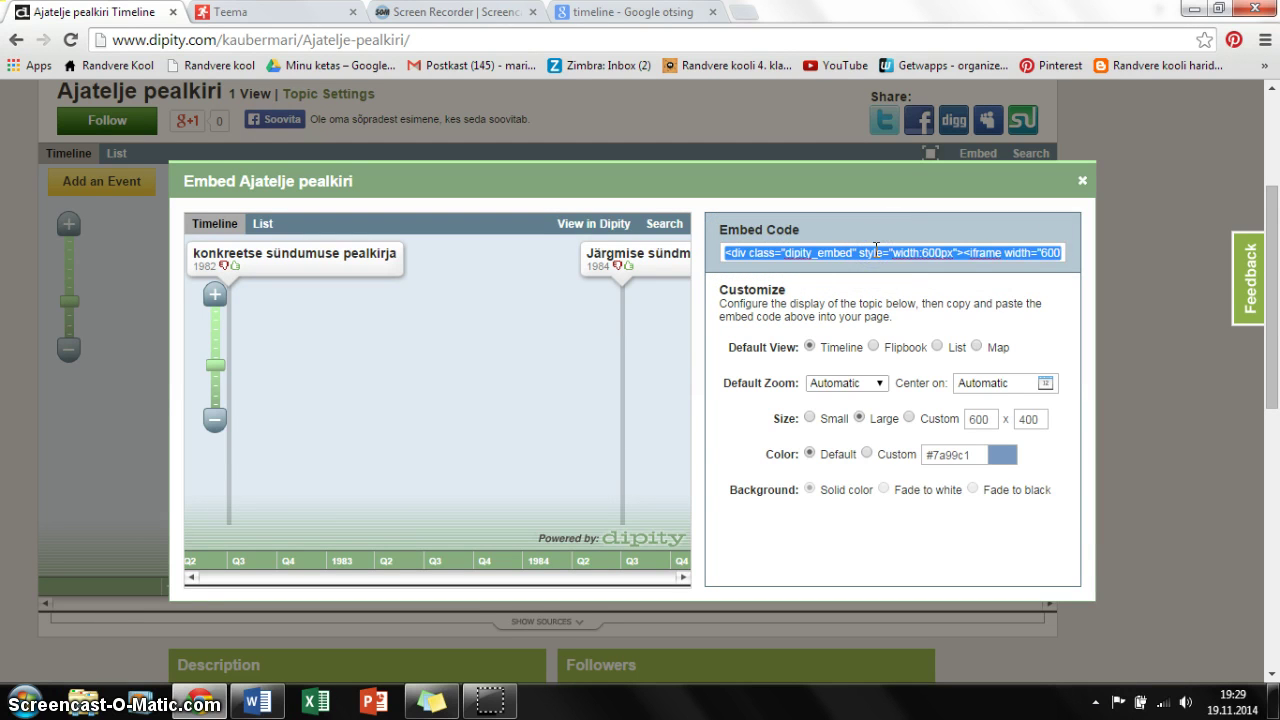
right_click(874, 250)
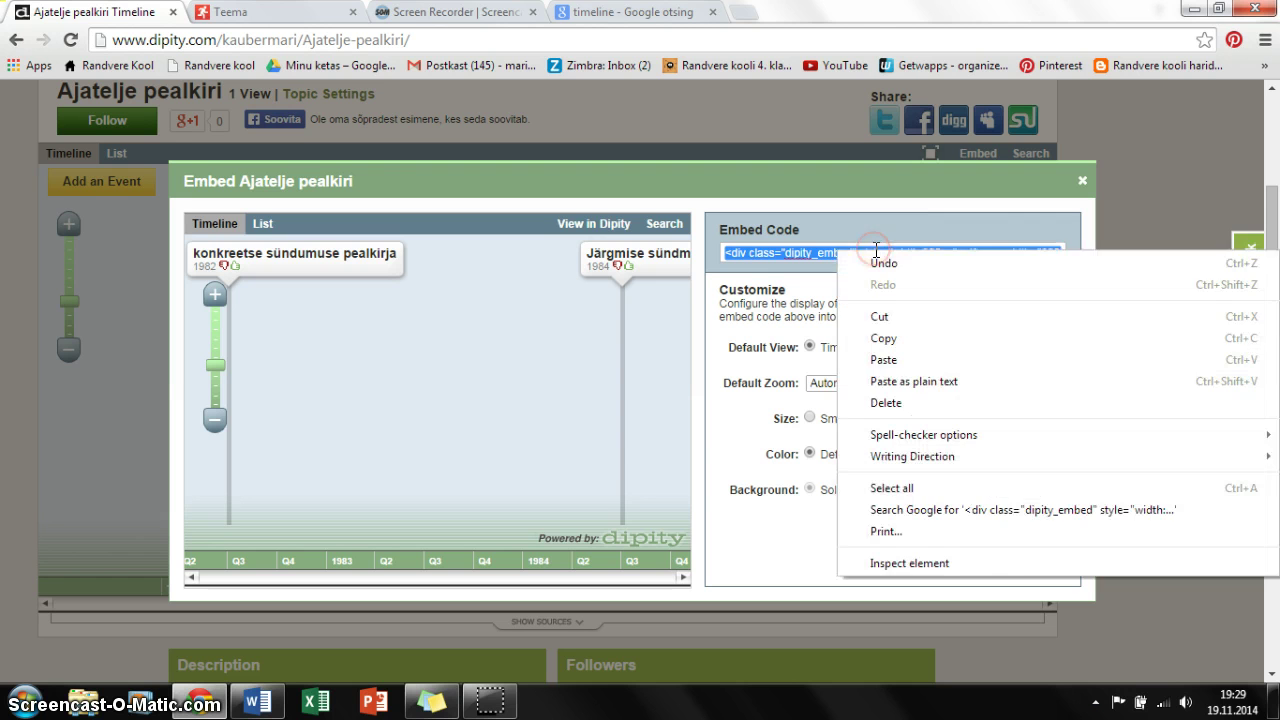
left_click(878, 337)
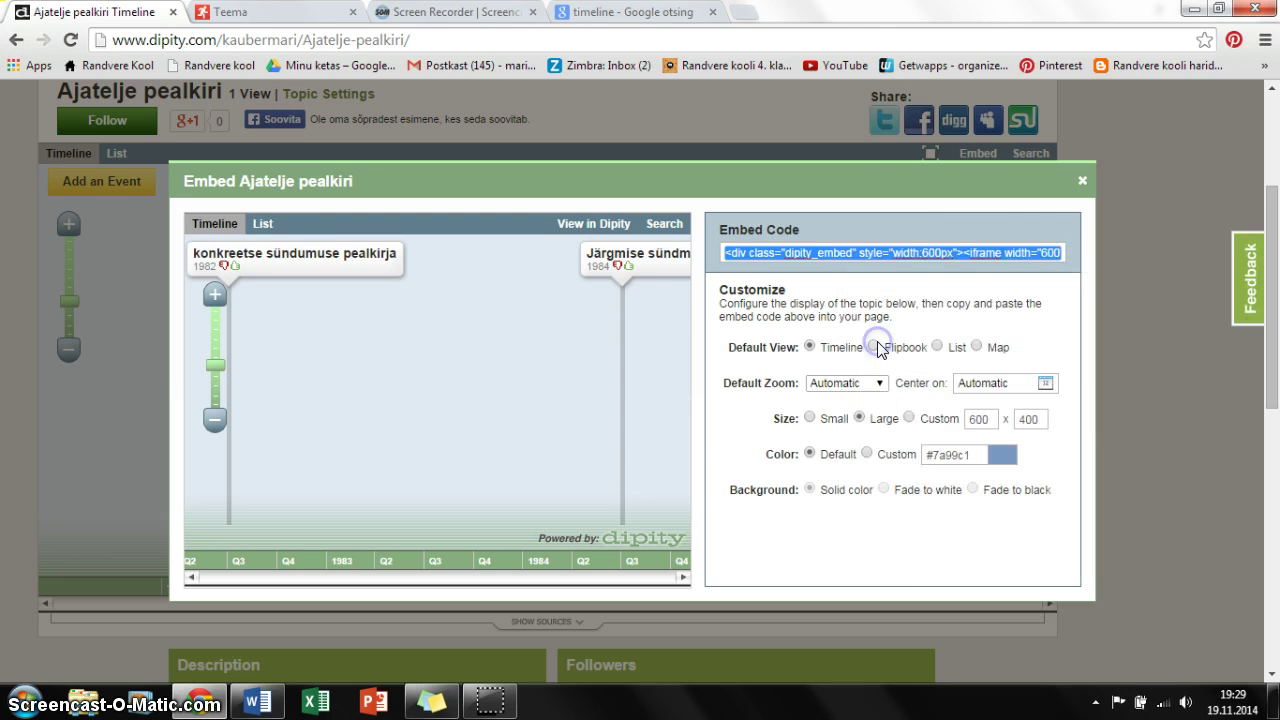
- Open the bookmarked 4th-grade class blog in a new browser tab and follow its link to the class's Kidblog site
left_click(741, 16)
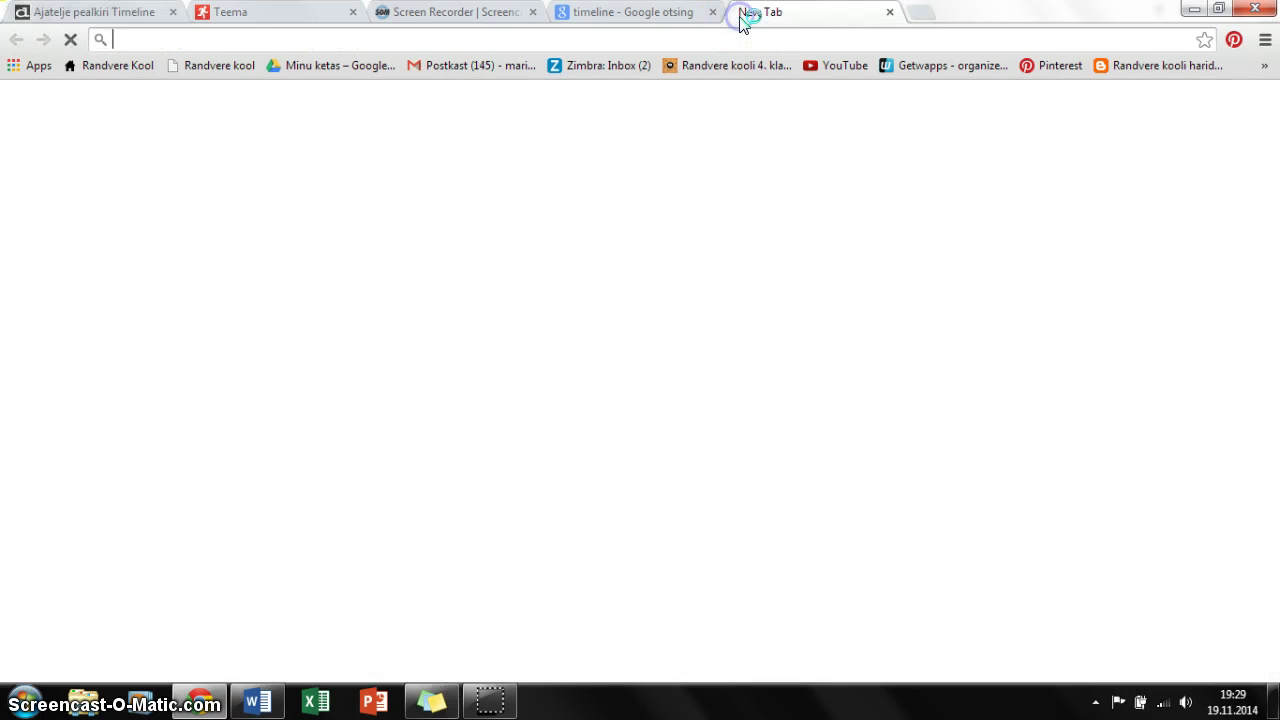
left_click(678, 64)
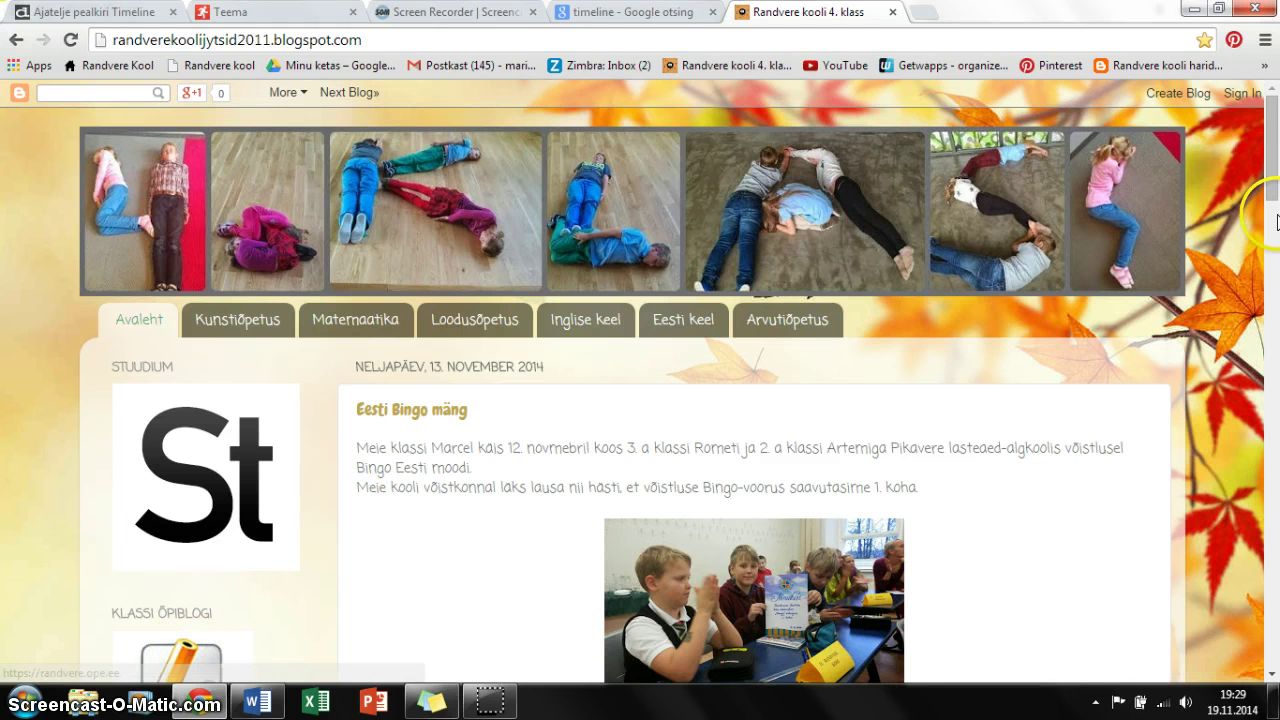
scroll(185, 657, "down", 4)
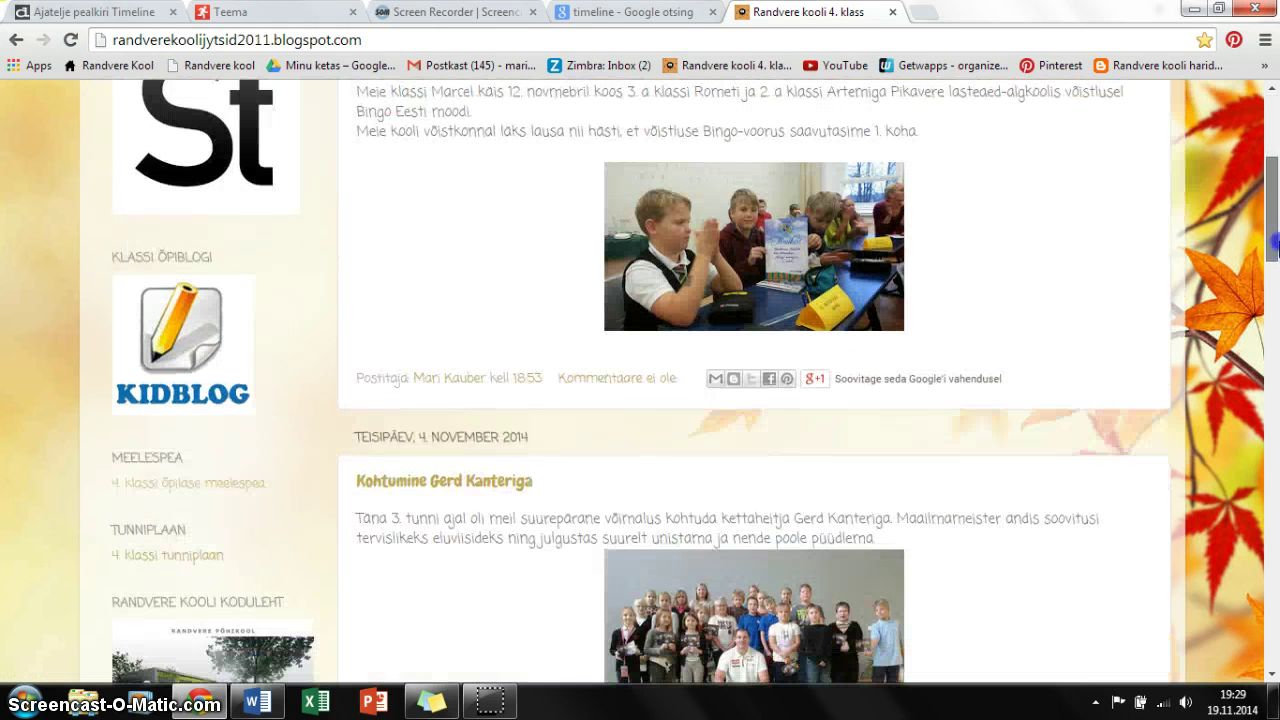
left_click(170, 340)
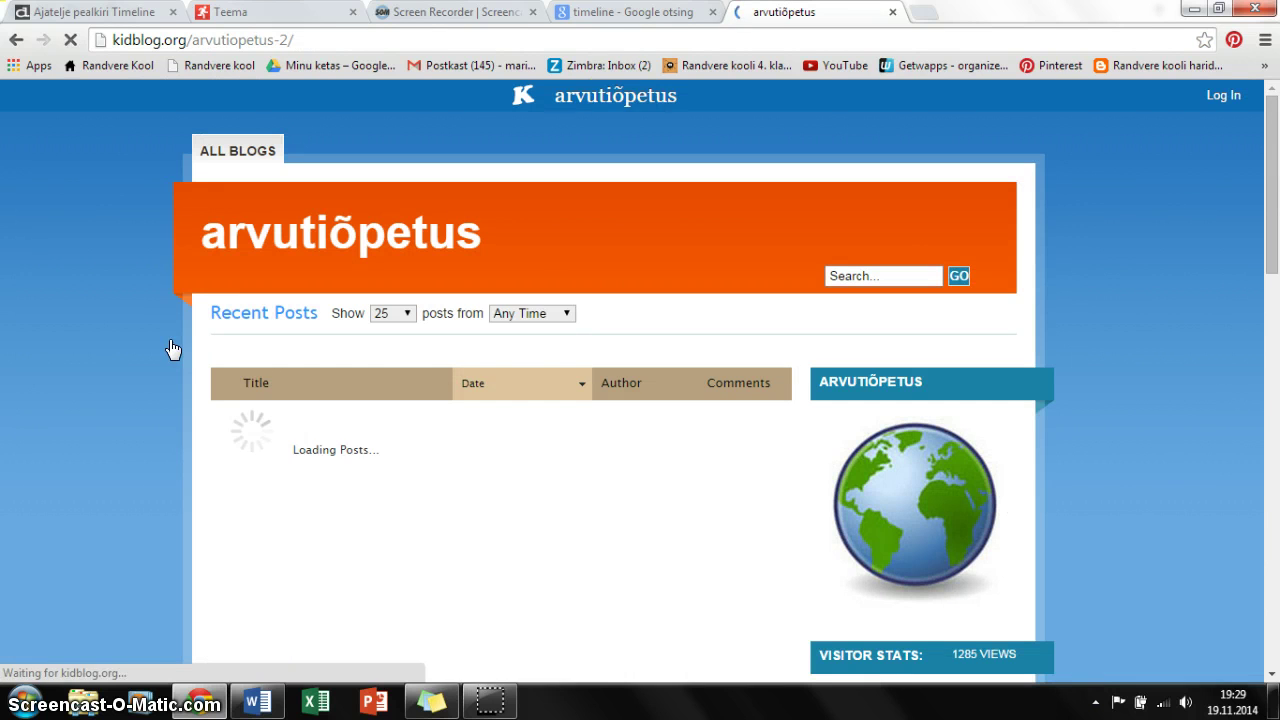
- Log in to the arvutiõpetus Kidblog with the teacher account, entering the account password
left_click(1220, 97)
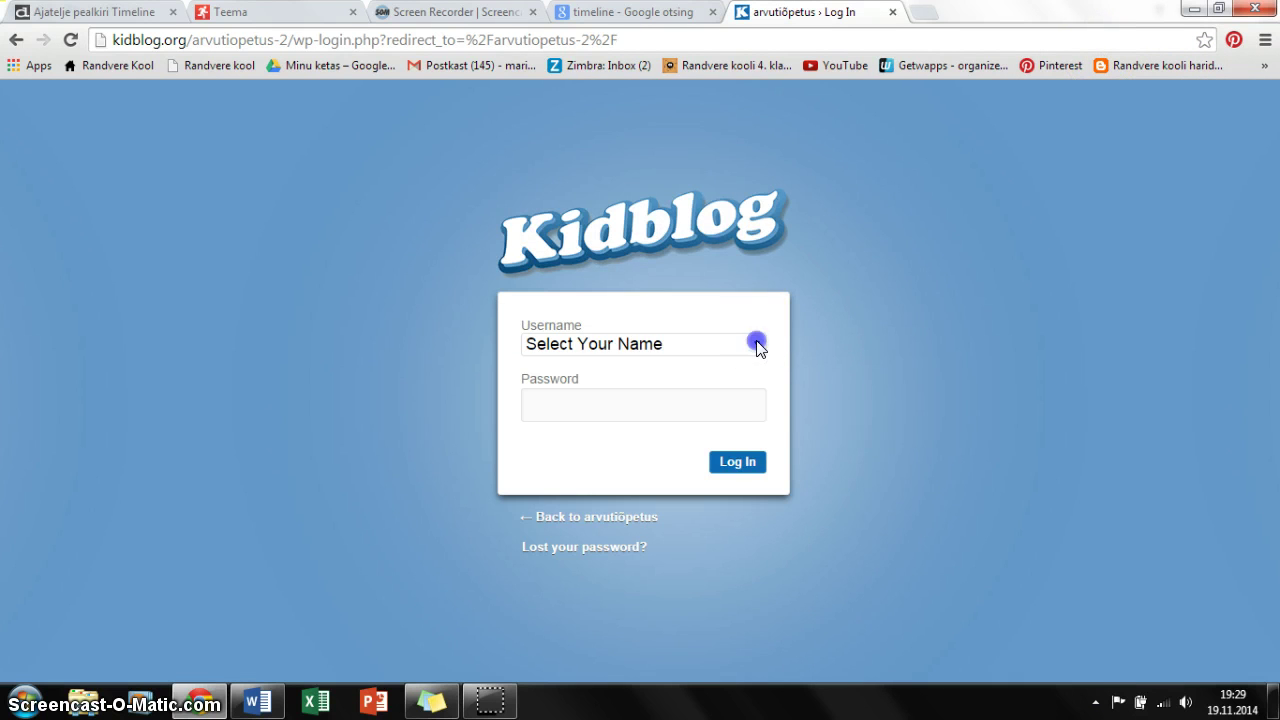
left_click(757, 346)
left_click(636, 40)
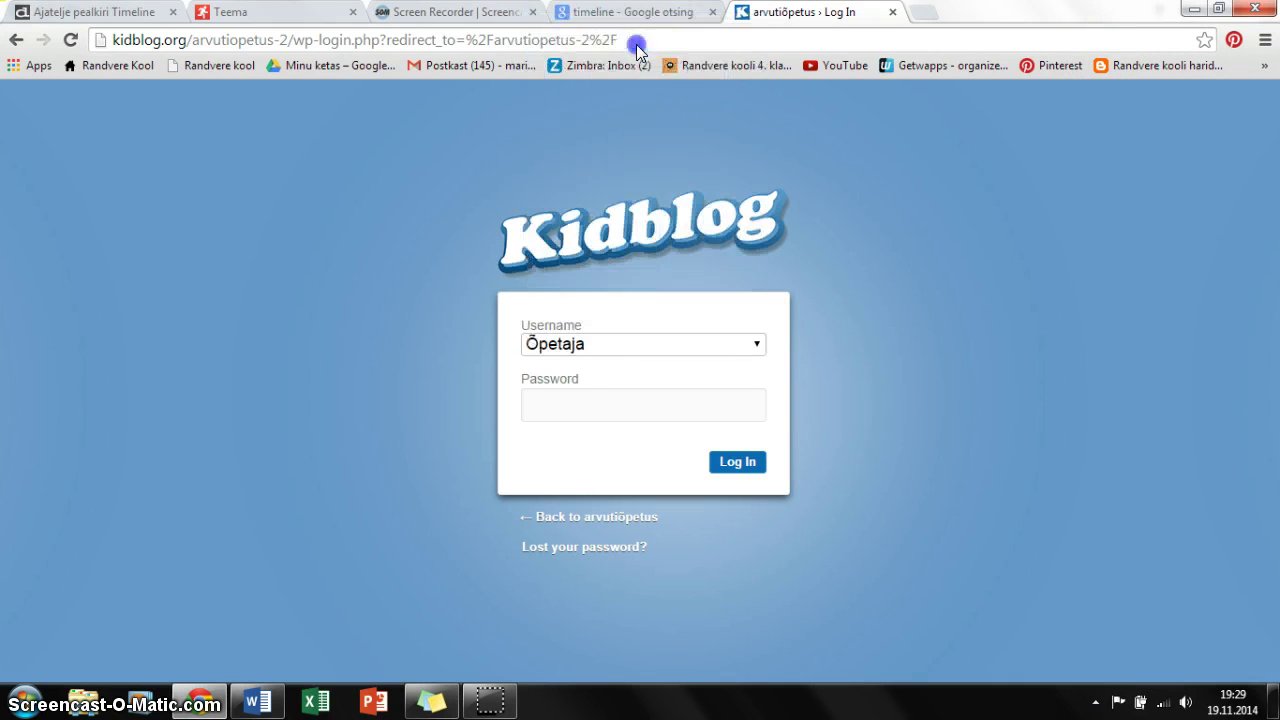
left_click(566, 410)
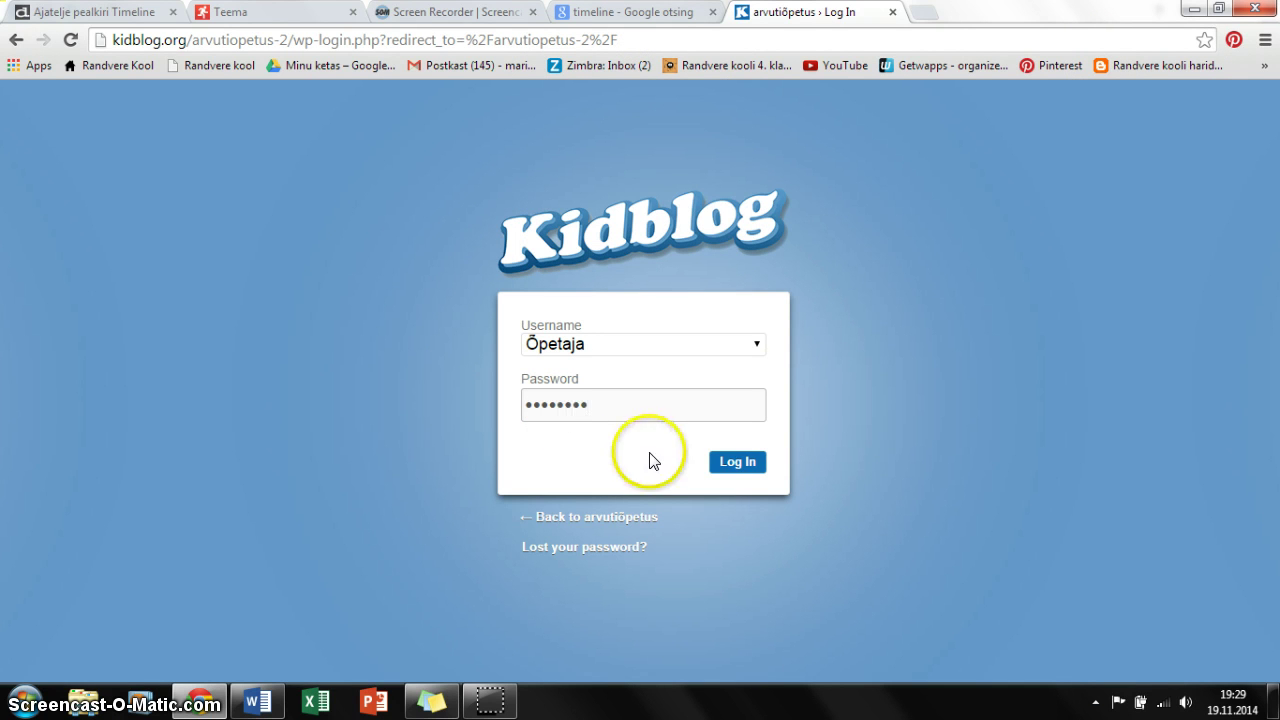
left_click(739, 465)
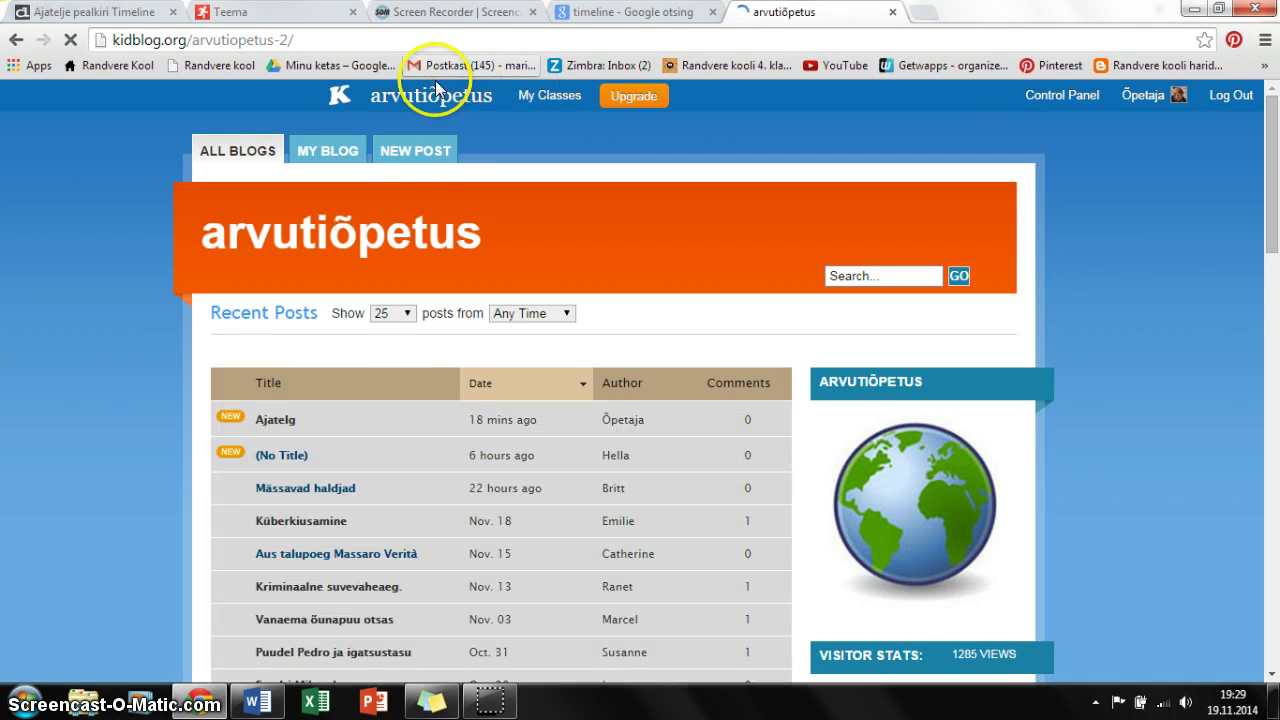
- Start a new blog post titled "Minu ajatelg"
left_click(418, 152)
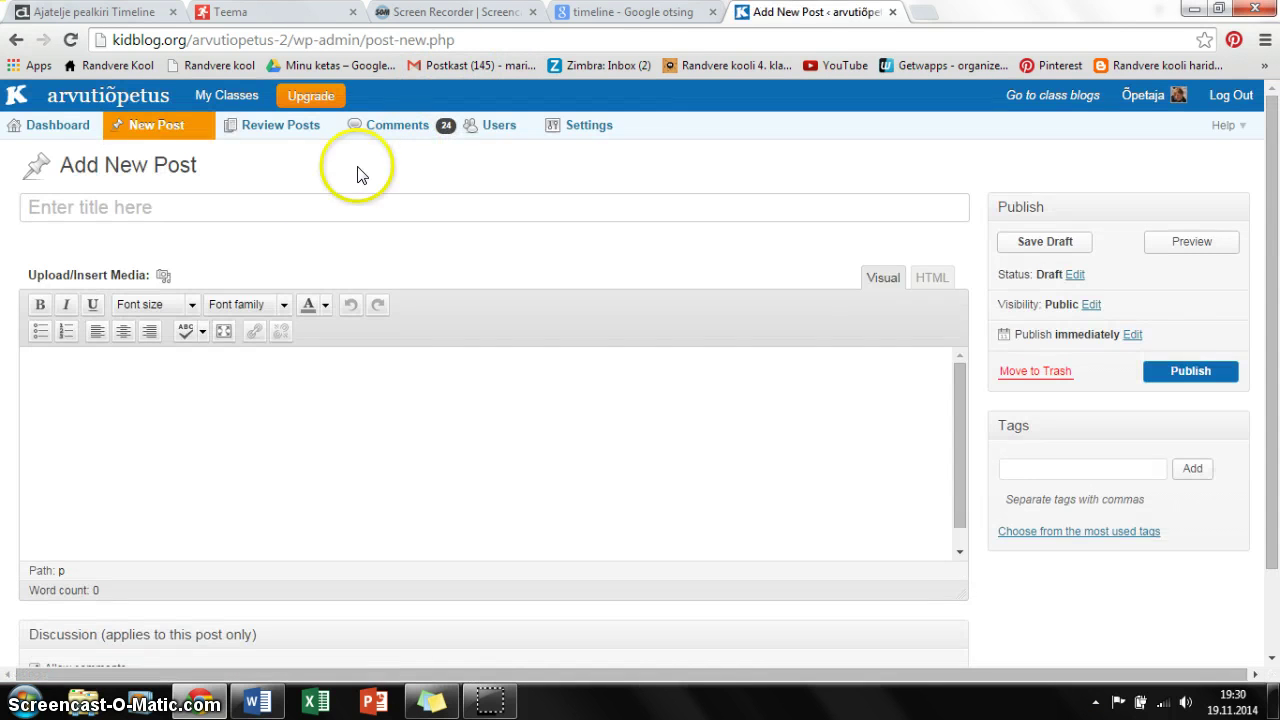
left_click(309, 206)
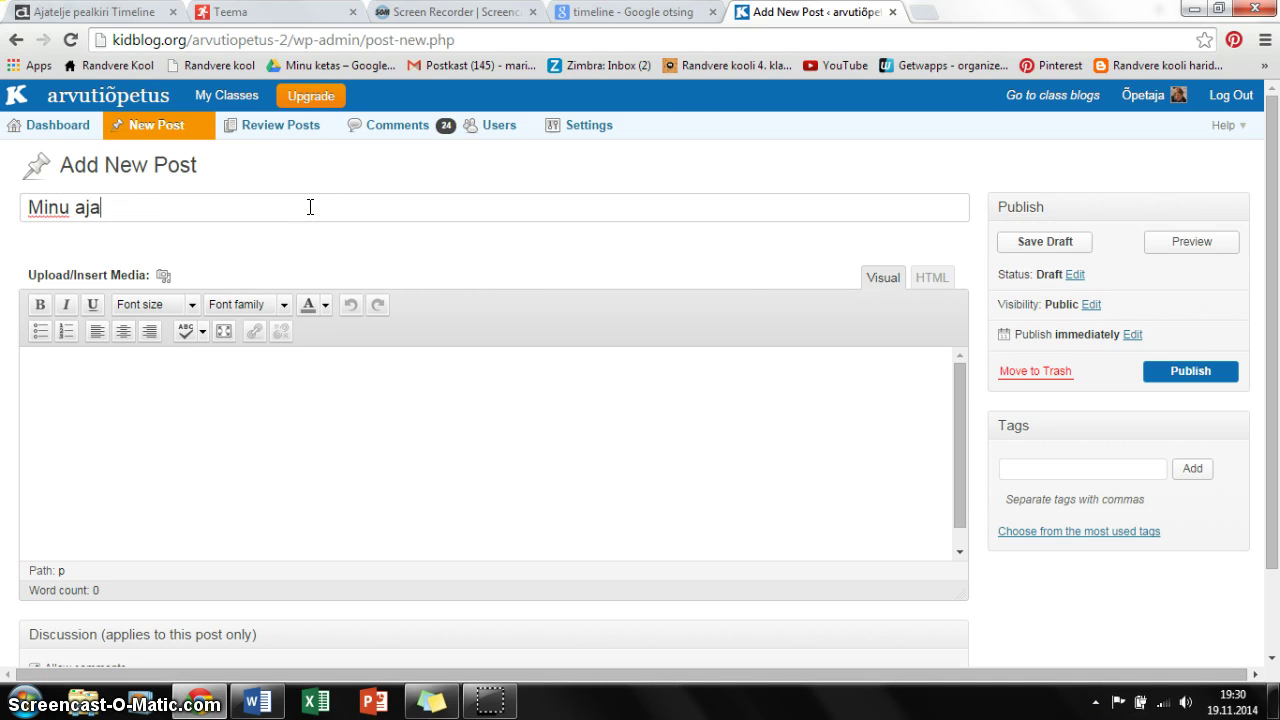
left_click(646, 417)
- Paste the copied timeline embed code into the post body in HTML mode
left_click(938, 278)
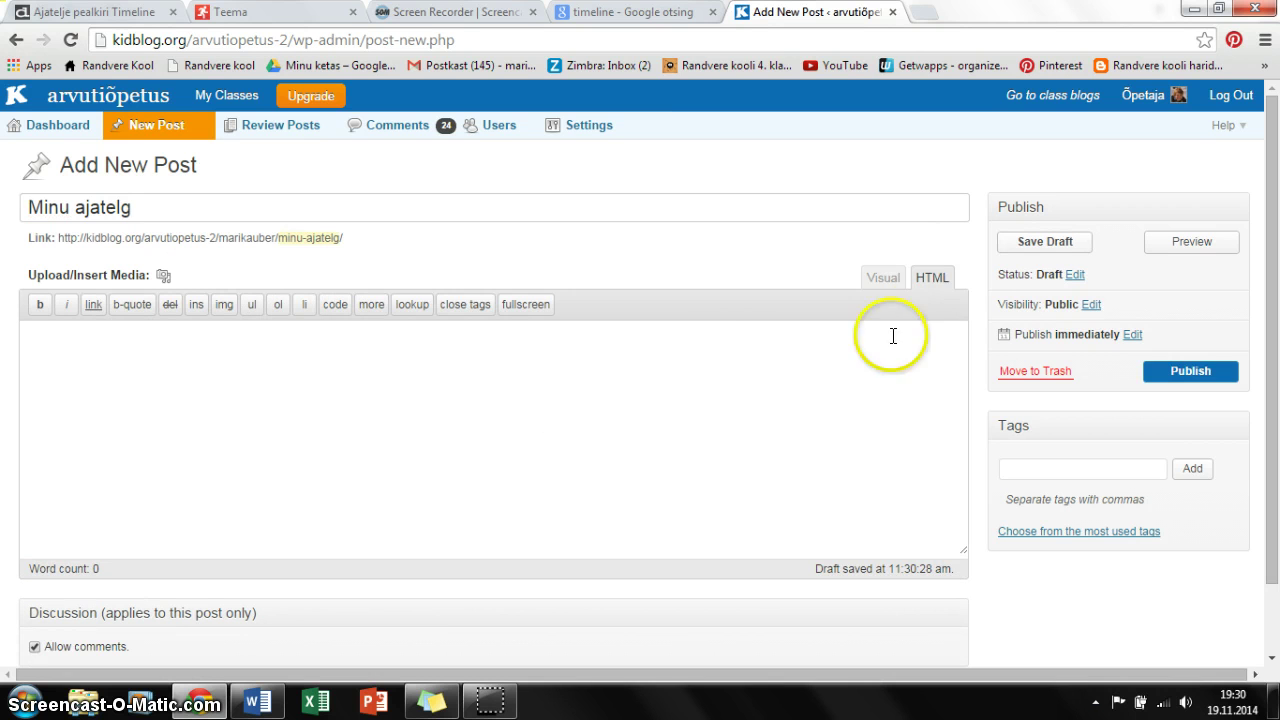
left_click(38, 362)
right_click(38, 362)
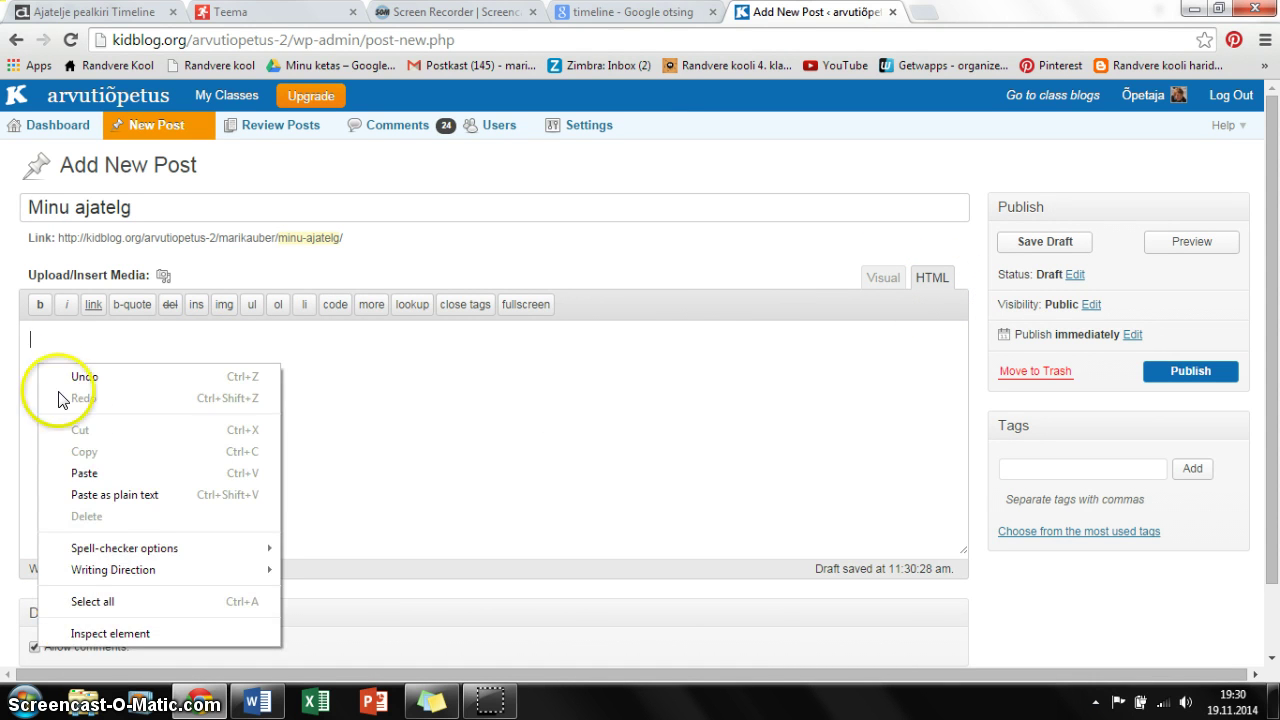
left_click(84, 473)
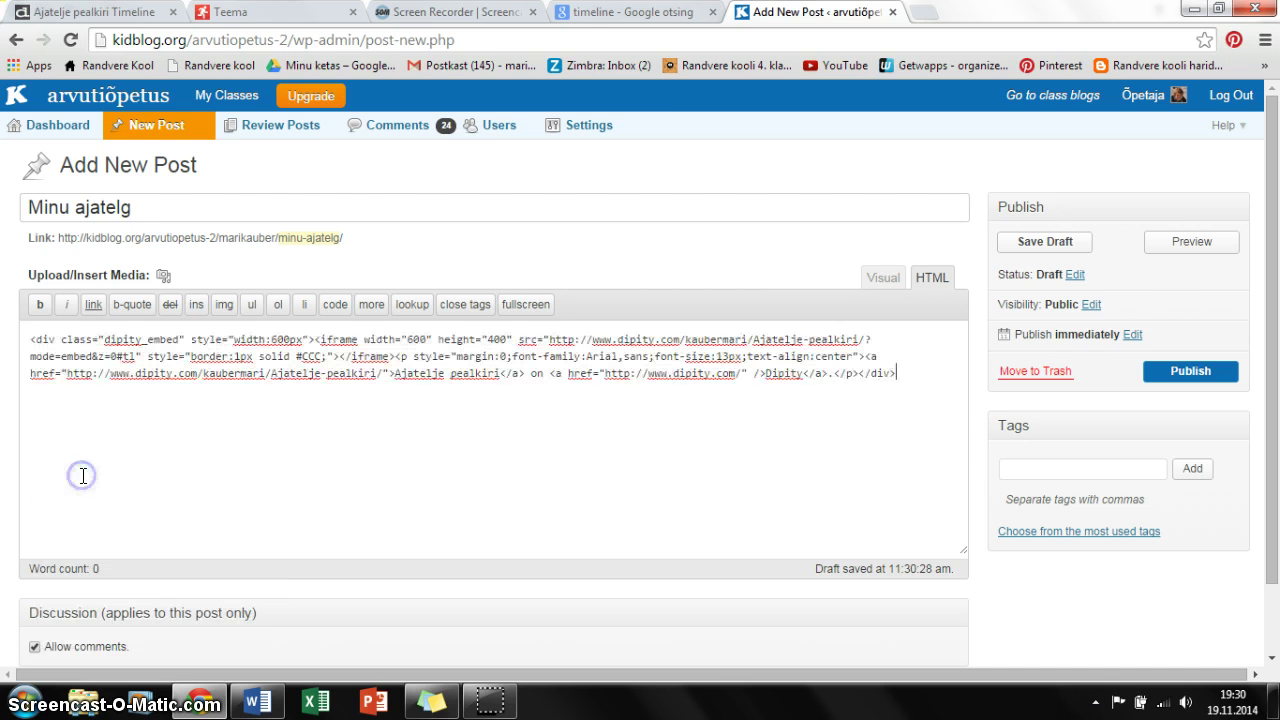
- Preview the "Minu ajatelg" post and examine how the embedded timeline is displayed
left_click(1181, 256)
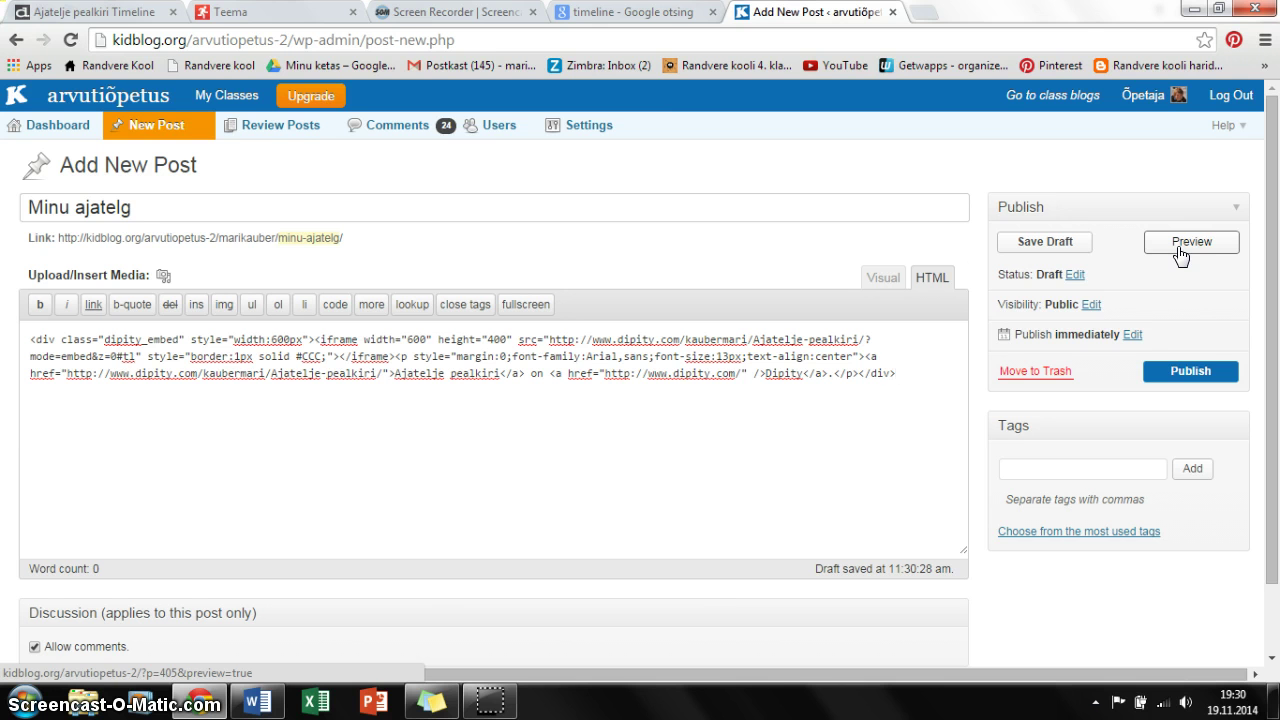
left_click(1181, 256)
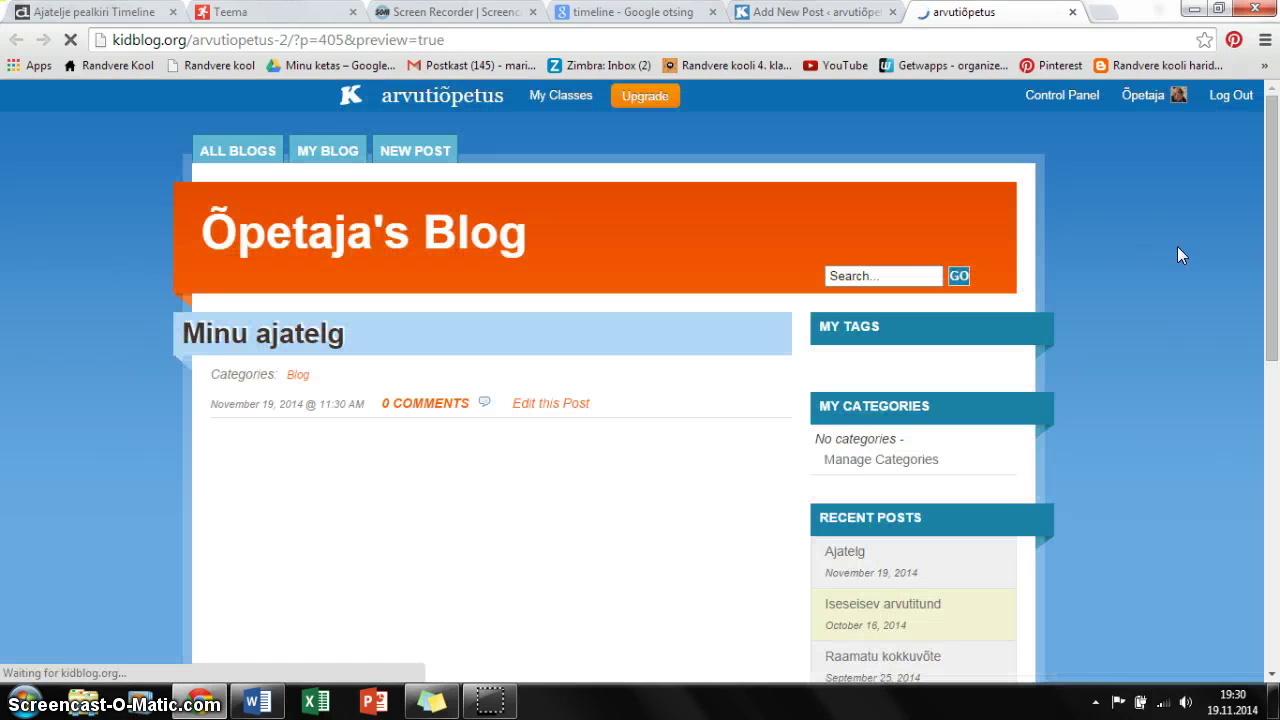
left_click(1276, 178)
scroll(1272, 170, "down", 3)
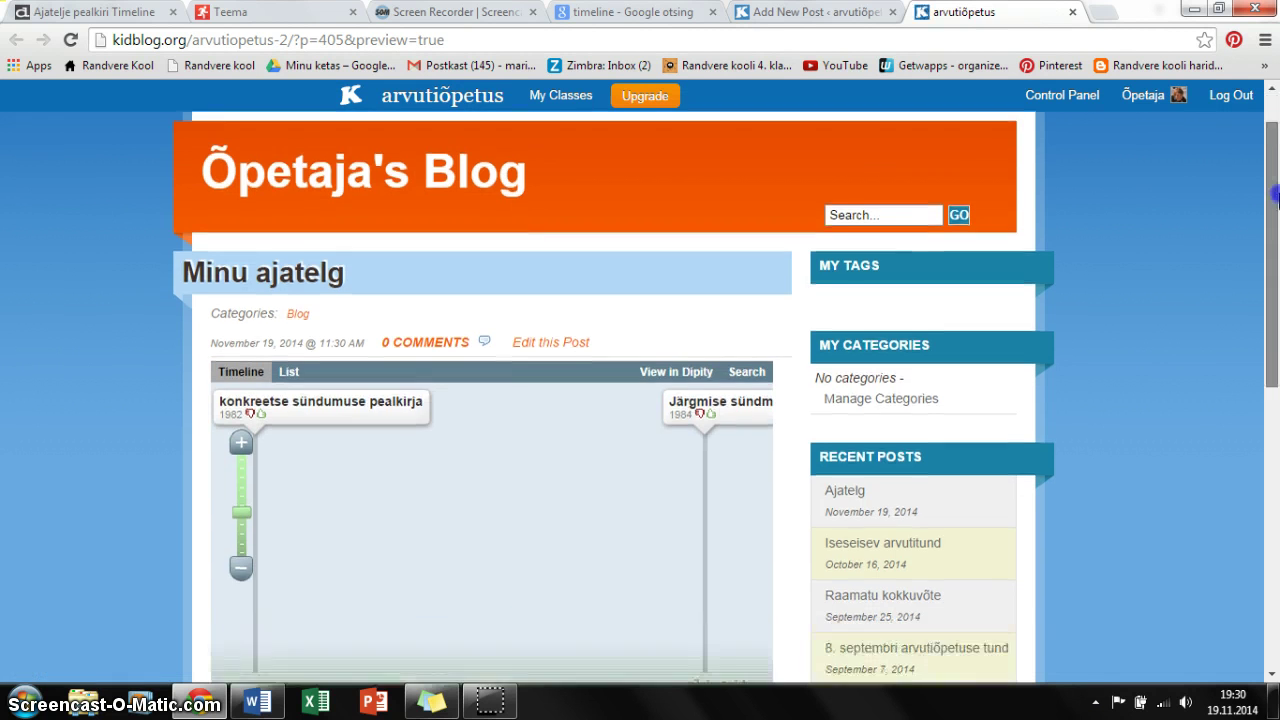